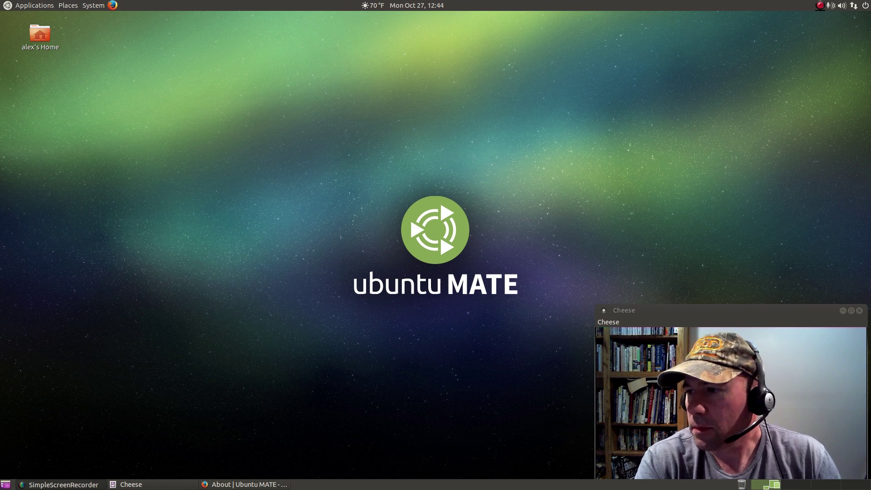
- Restore the Ubuntu MATE About page in Firefox, move it to the upper left, and scroll to Objectives
left_click(245, 485)
left_click_drag(830, 14, 310, 31)
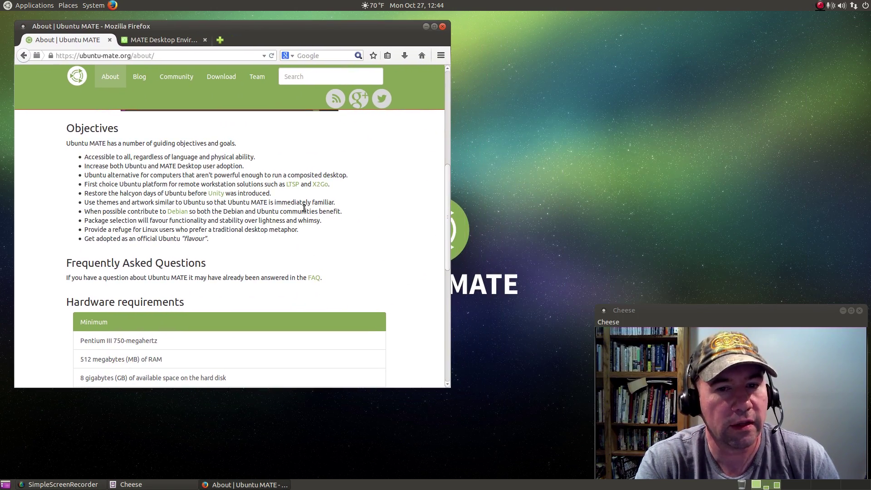
scroll(305, 207, "up", 6)
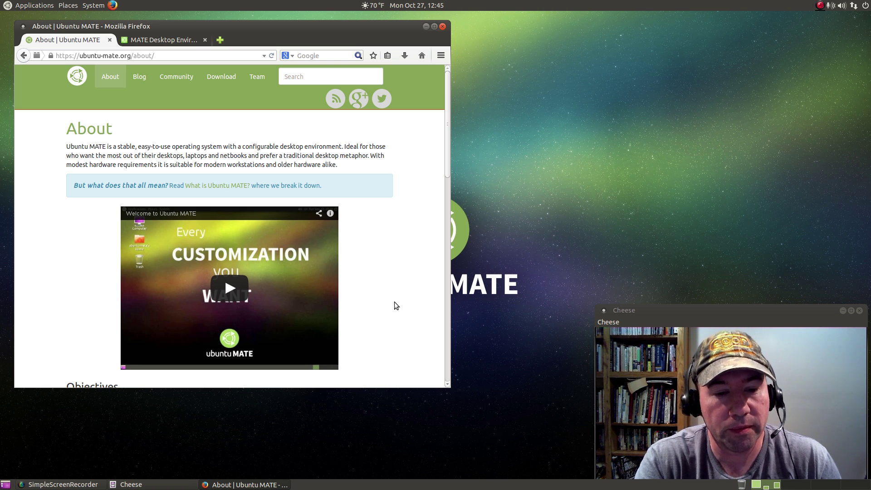
scroll(396, 301, "down", 5)
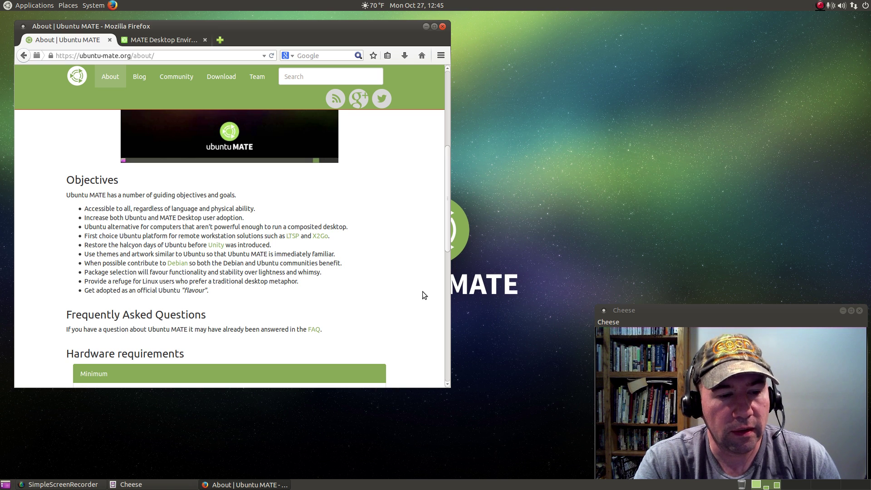
- Scroll the About page down to the Minimum and Recommended hardware requirements tables
scroll(421, 296, "down", 5)
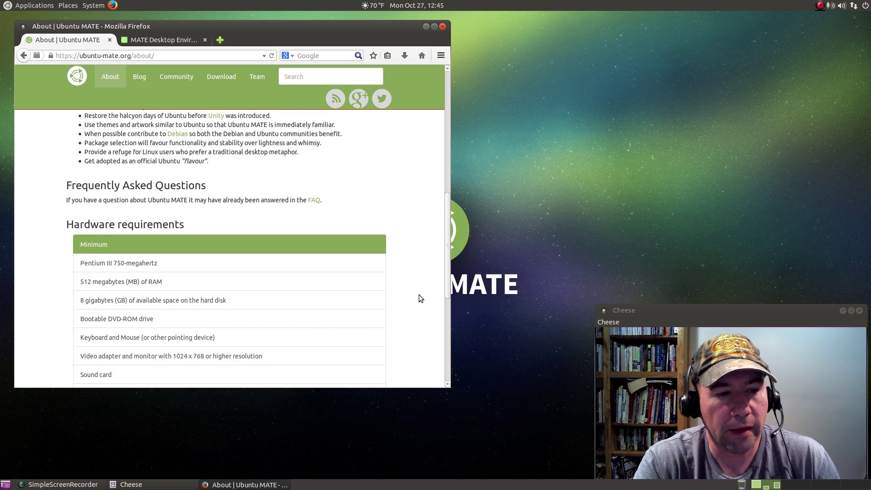
scroll(419, 295, "down", 4)
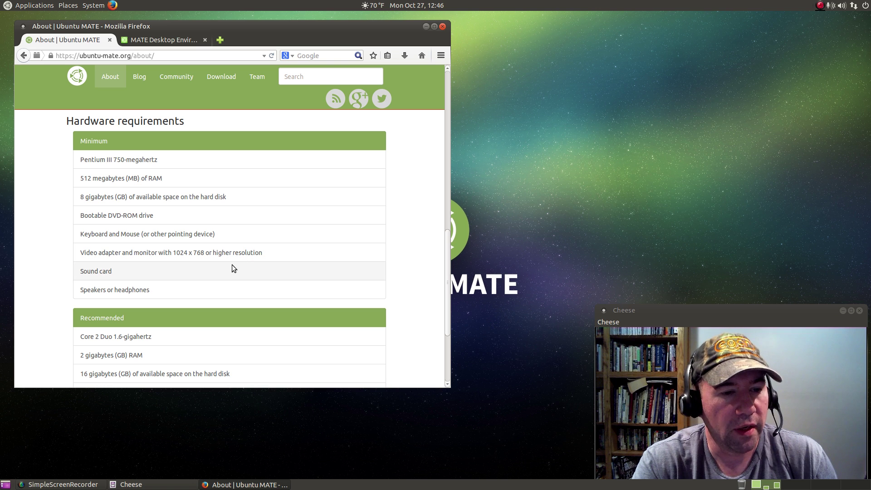
- Read the Recommended hardware list down to the page footer, then scroll back up
scroll(216, 281, "down", 5)
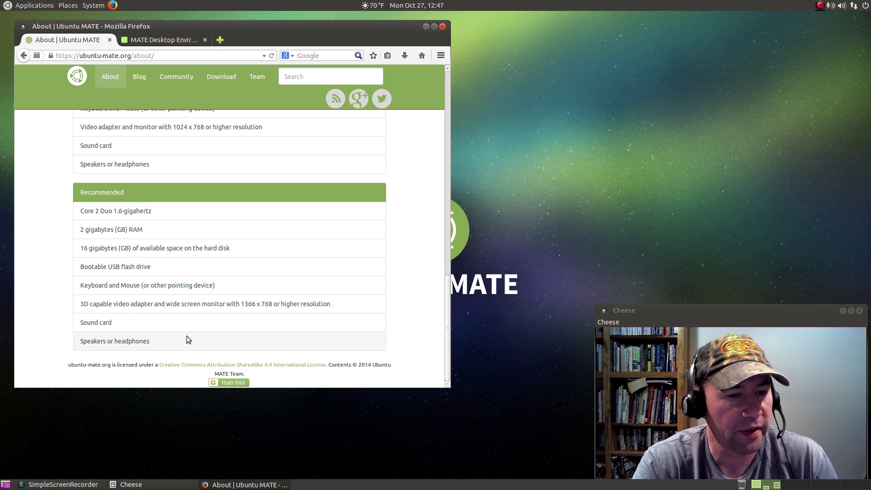
scroll(181, 327, "up", 3)
- Scroll back up to the About heading and welcome video, then minimize Firefox to reveal the desktop
scroll(178, 323, "up", 10)
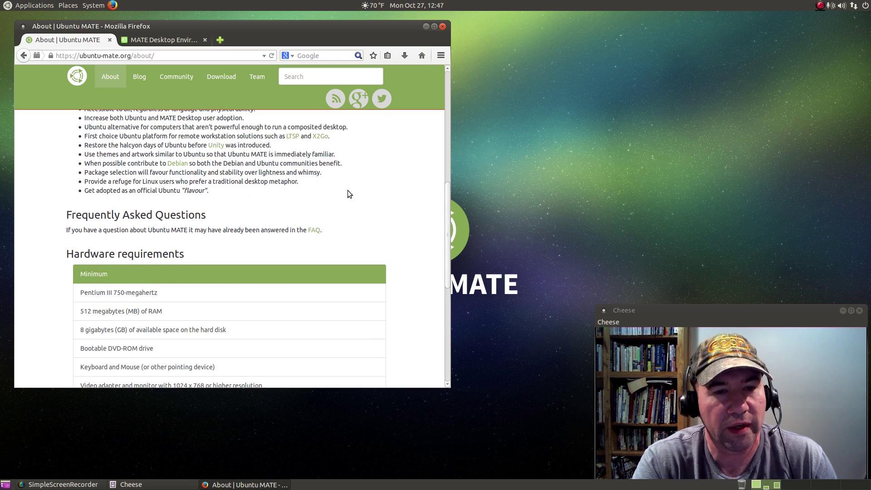
scroll(385, 186, "up", 3)
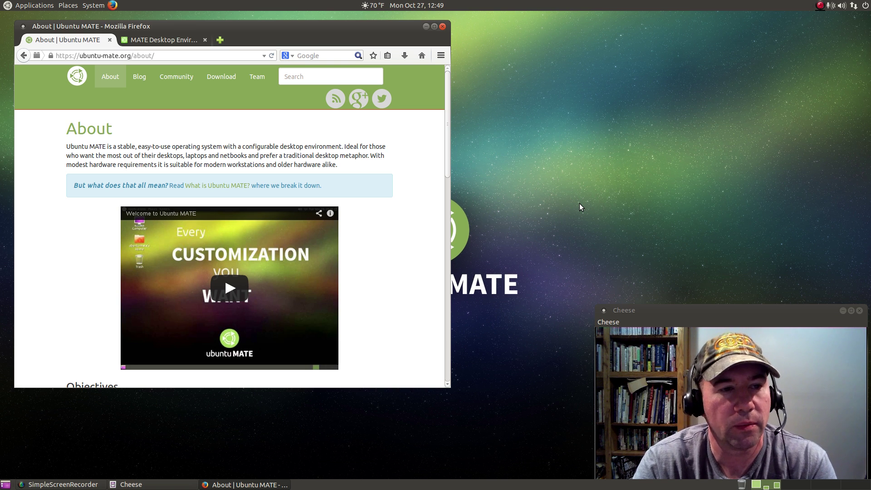
key("alt+F9")
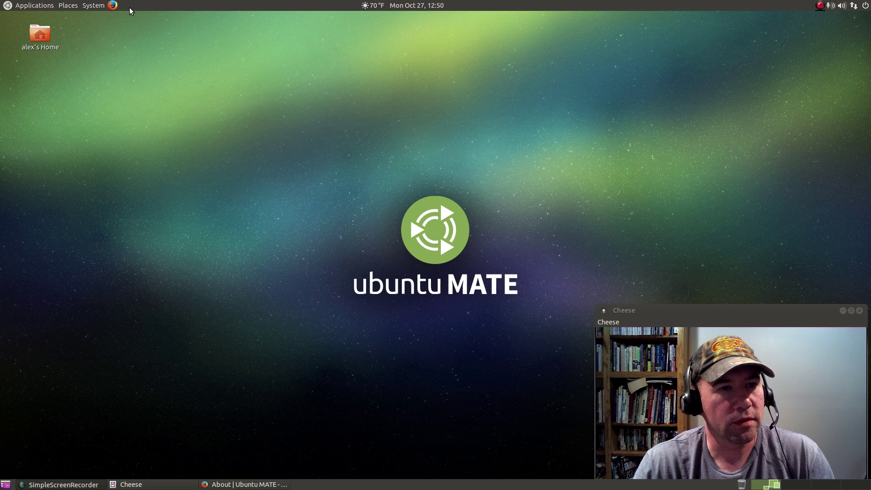
left_click(26, 7)
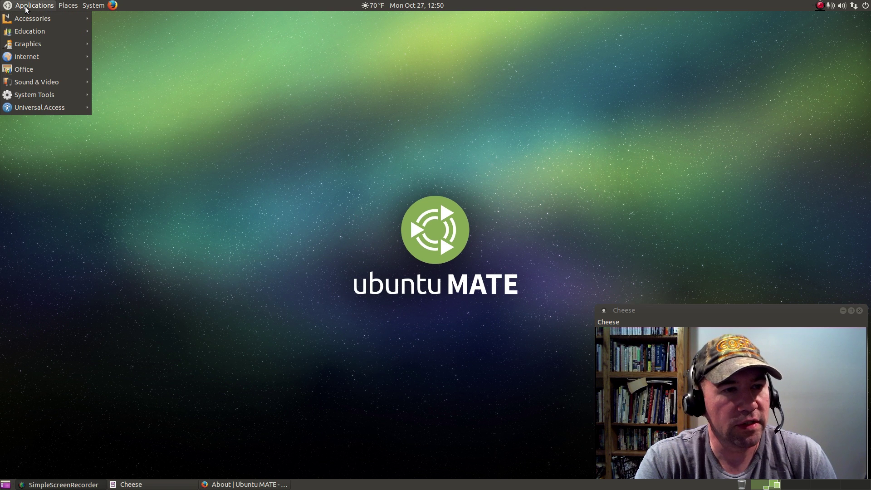
mouse_move(66, 6)
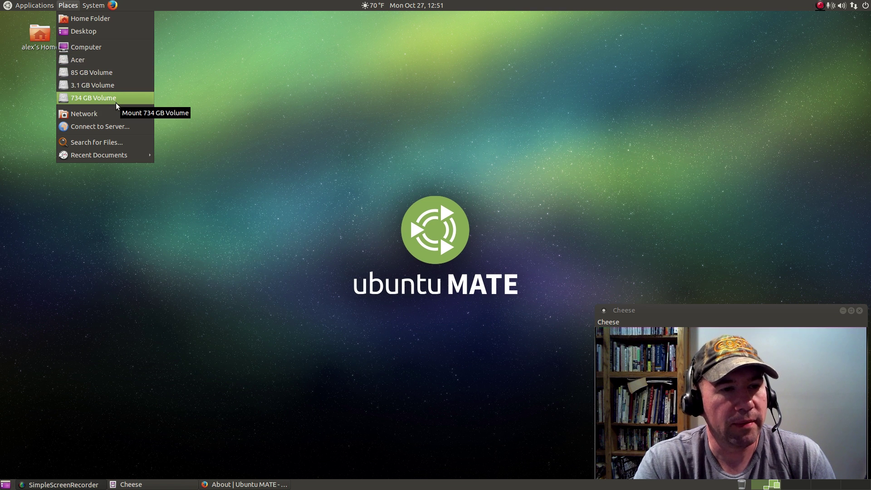
mouse_move(113, 152)
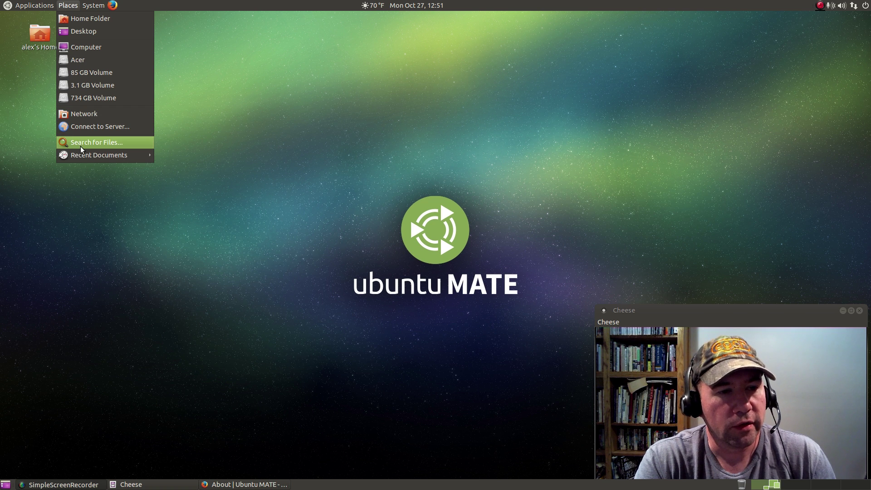
mouse_move(80, 155)
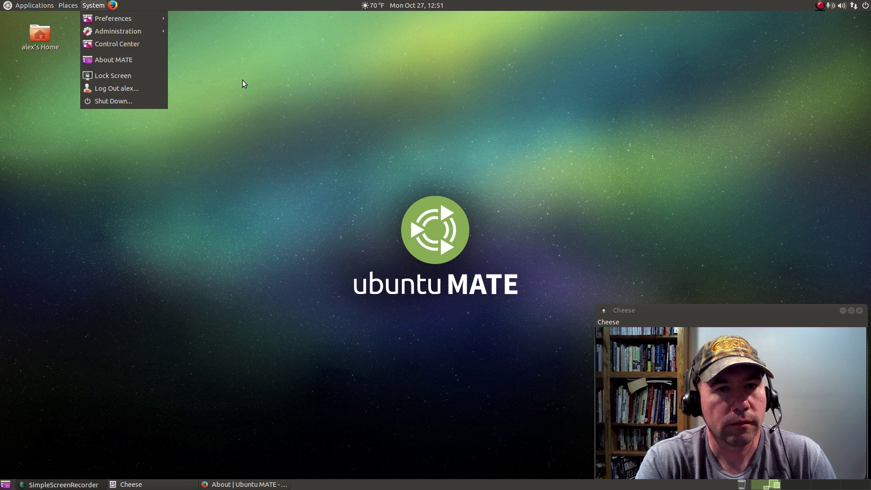
left_click(243, 80)
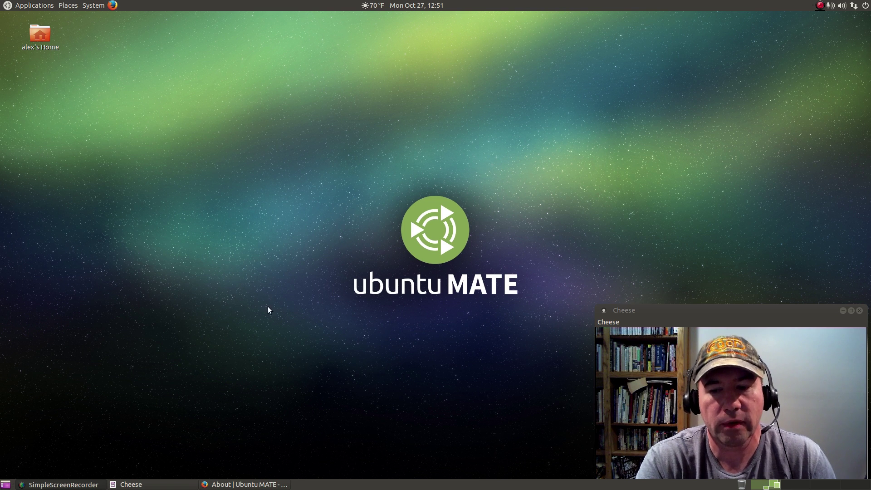
left_click(418, 7)
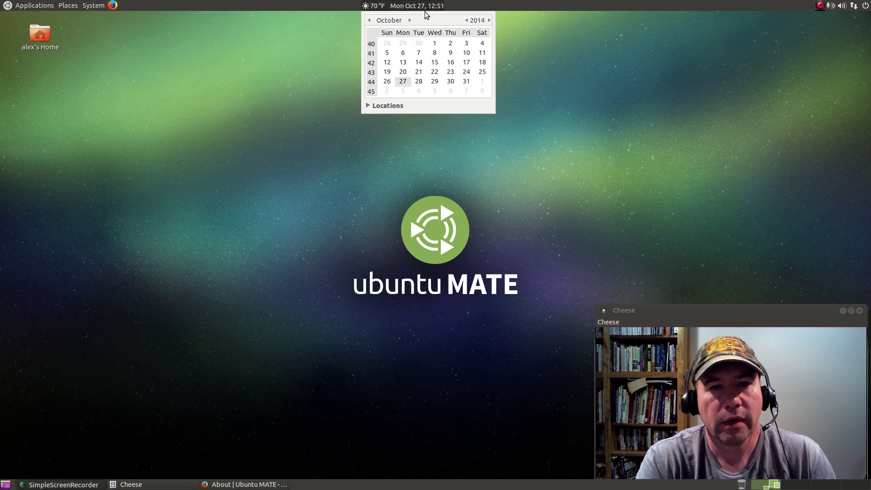
left_click(375, 9)
left_click(375, 9)
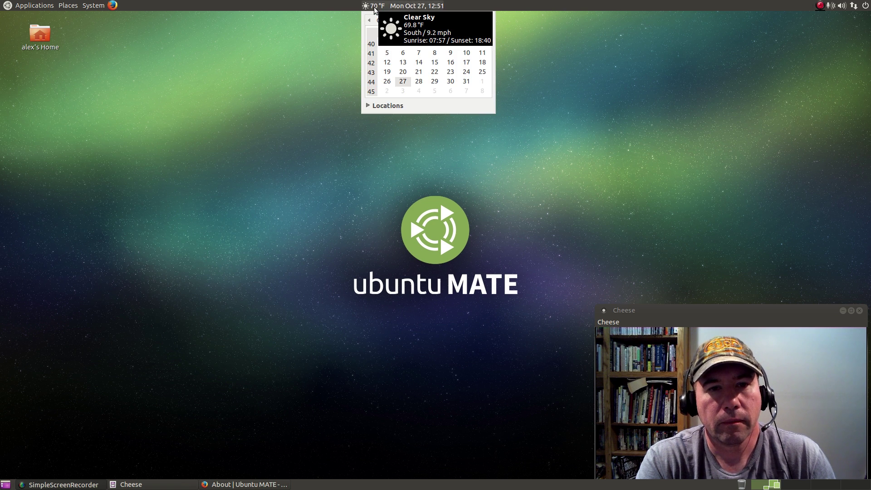
left_click(400, 9)
mouse_move(377, 9)
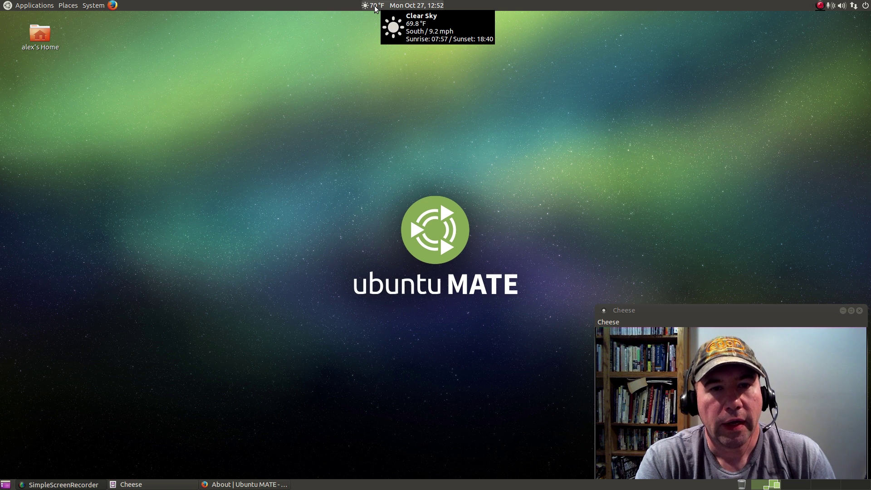
right_click(371, 6)
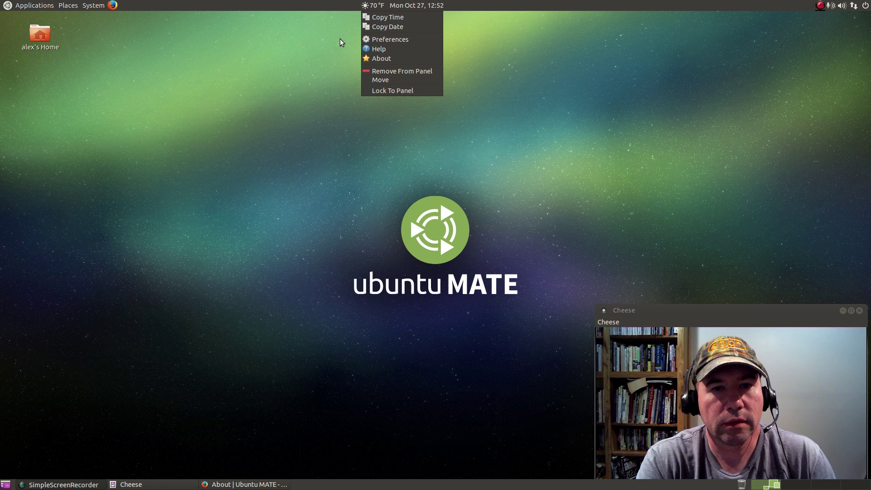
- Review the clock's saved locations and weather unit settings in Clock Preferences, then close it
left_click(367, 164)
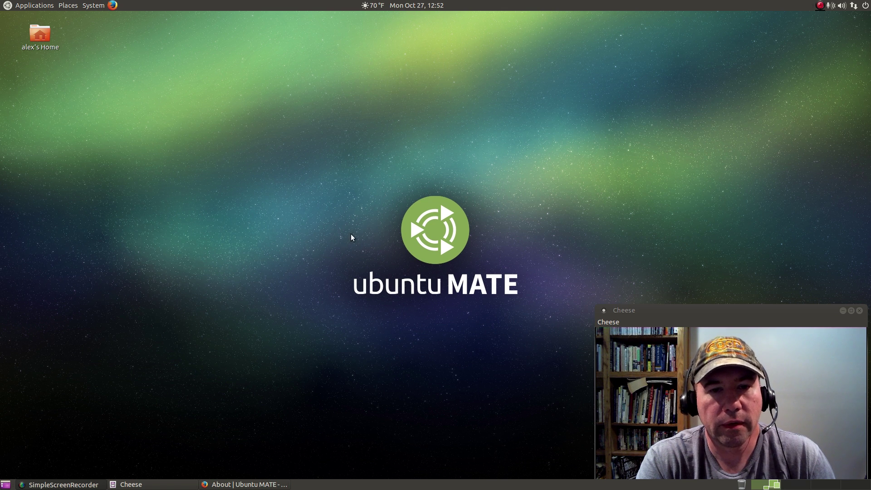
left_click_drag(456, 179, 469, 81)
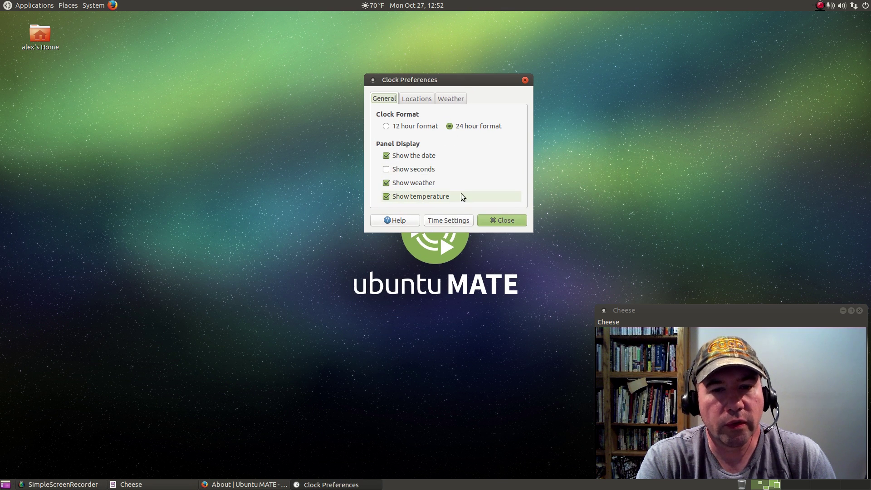
left_click(423, 100)
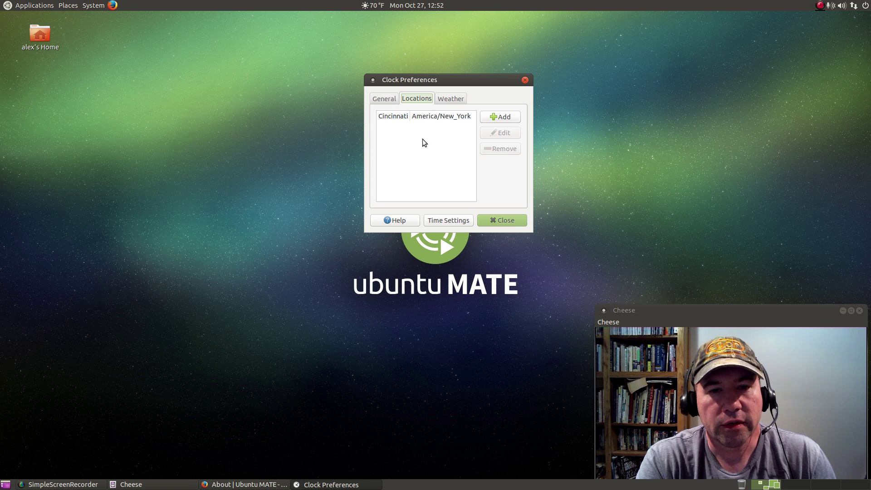
left_click(443, 100)
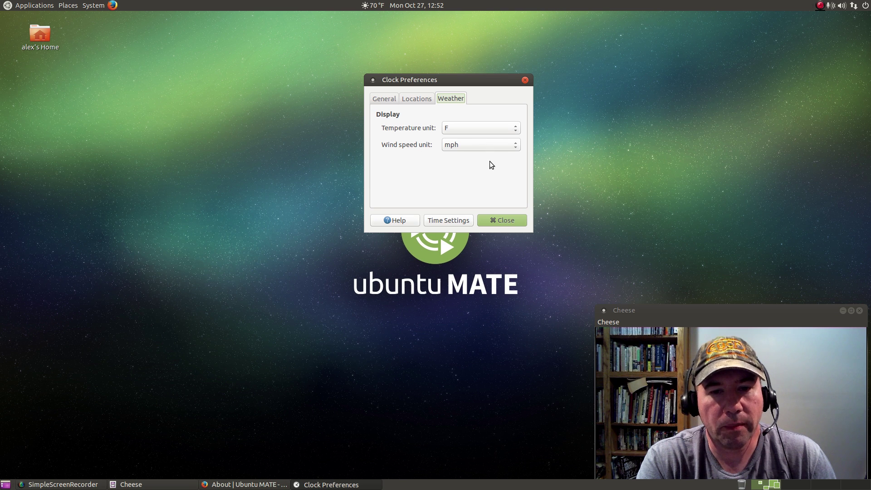
left_click(487, 221)
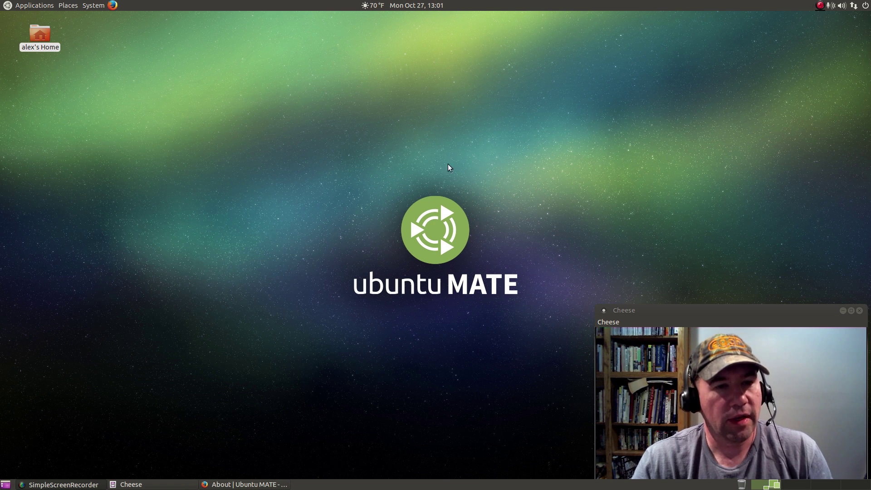
- Open the home folder in Caja, add an extra pane, visit Videos and return, then widen the sidebar
double_click(33, 29)
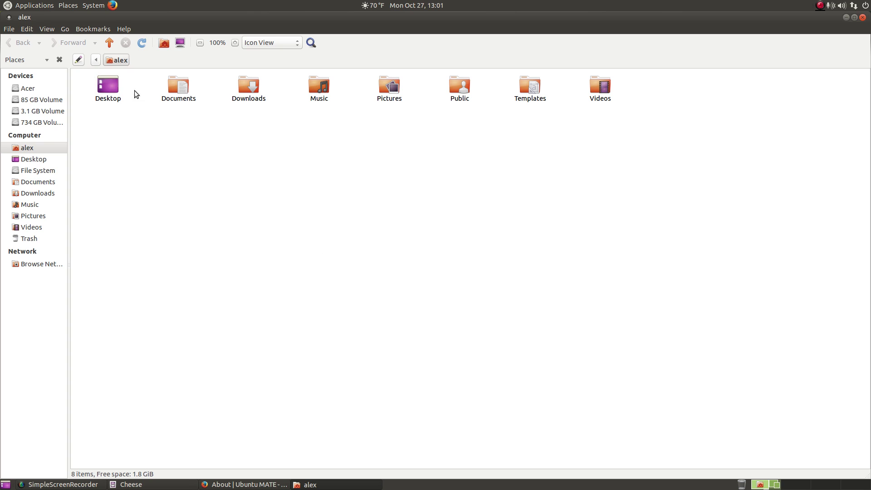
left_click(46, 30)
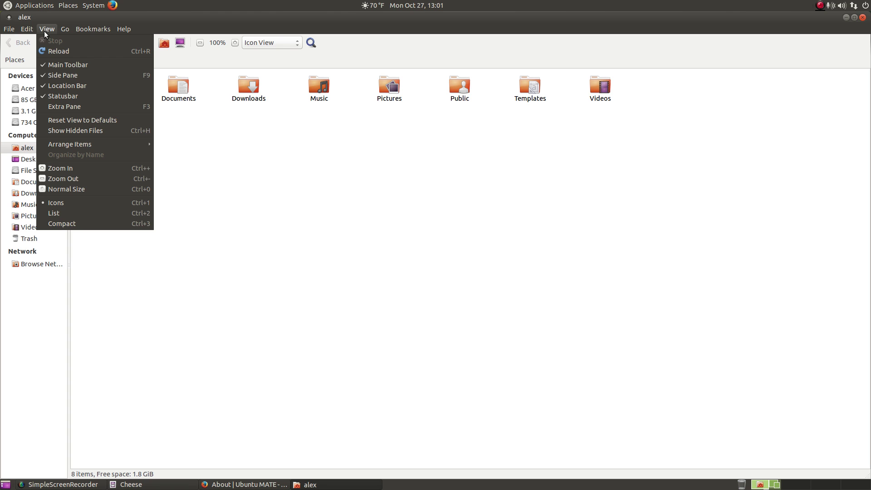
left_click(68, 106)
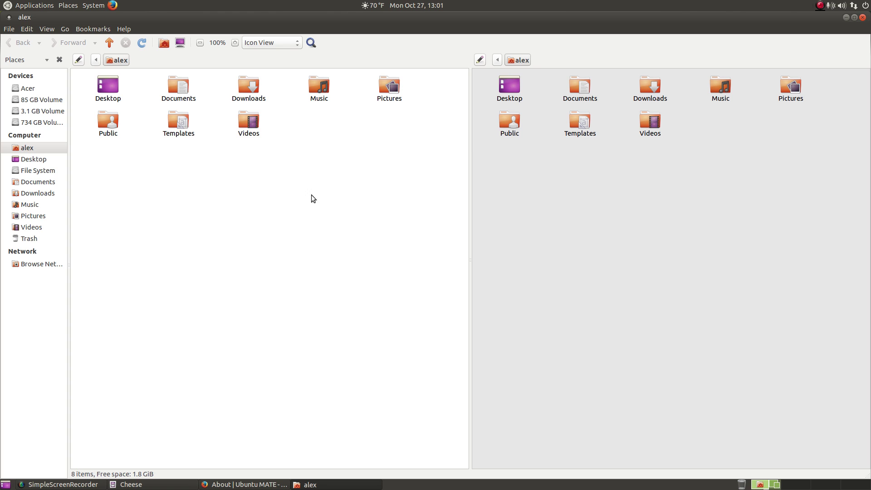
double_click(247, 123)
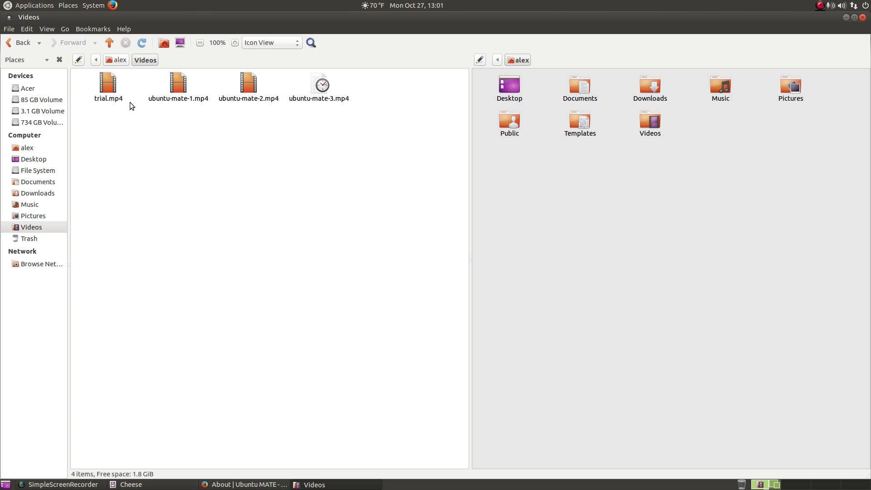
left_click(117, 60)
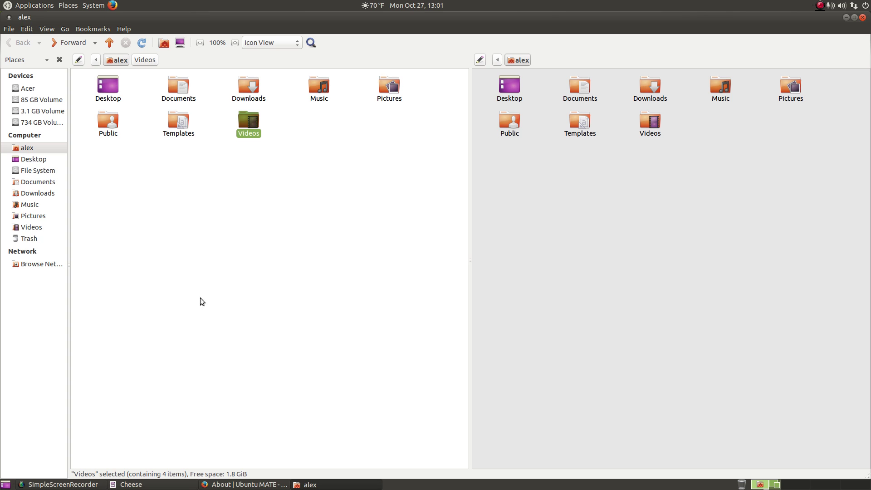
left_click_drag(69, 261, 96, 261)
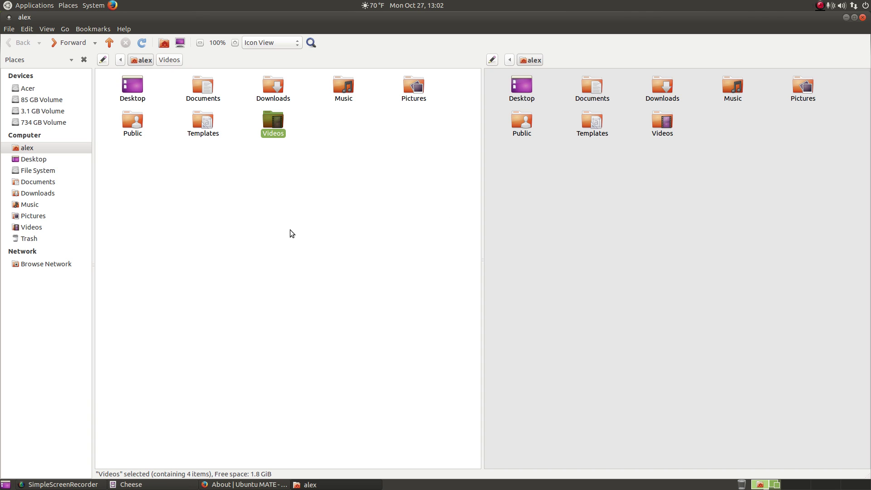
- Look over the File menu and the Videos folder's context menu, then close the Caja window
left_click(10, 29)
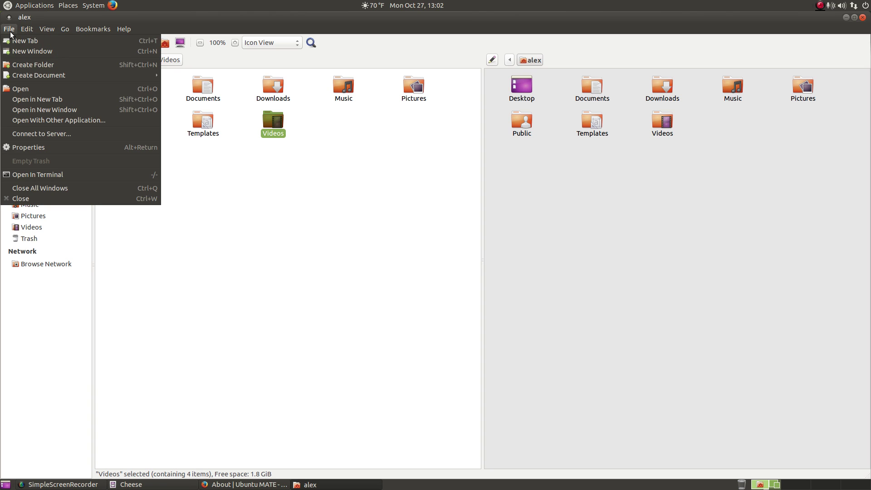
left_click(284, 202)
right_click(276, 128)
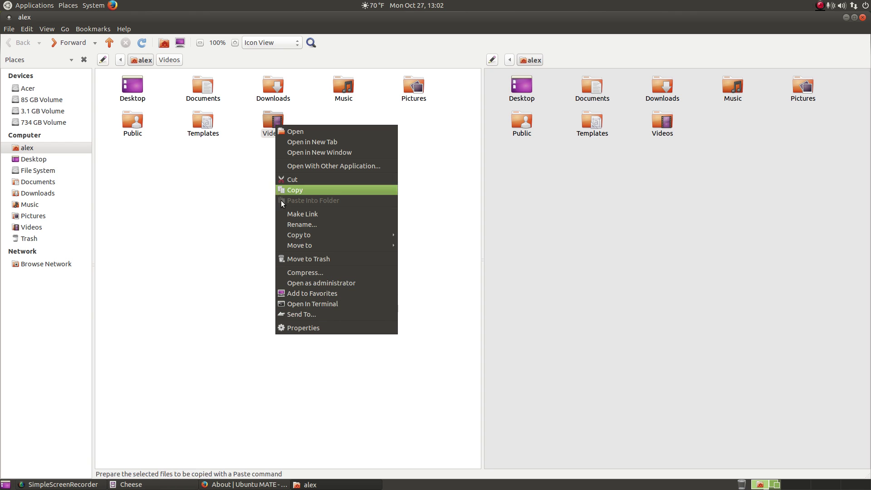
left_click(218, 228)
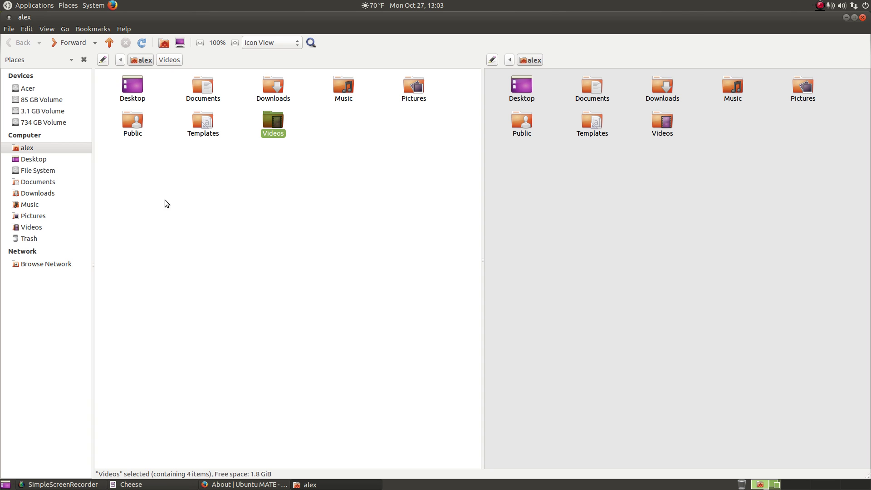
left_click(863, 17)
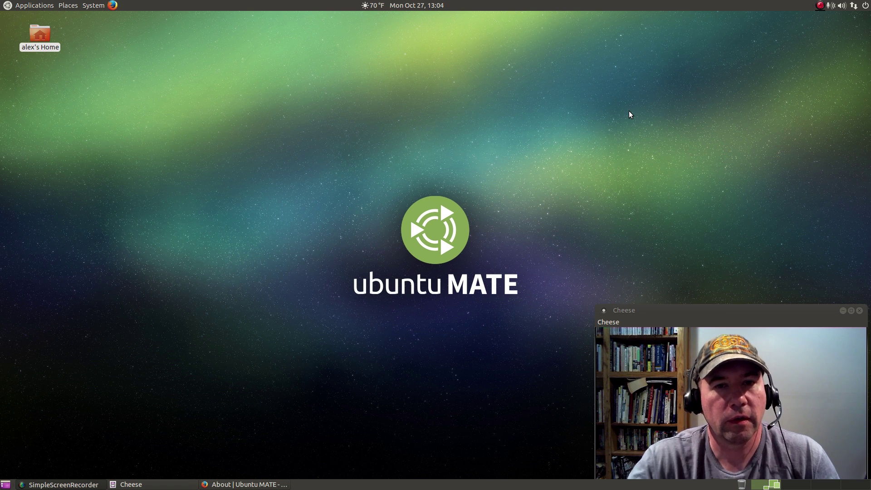
right_click(402, 484)
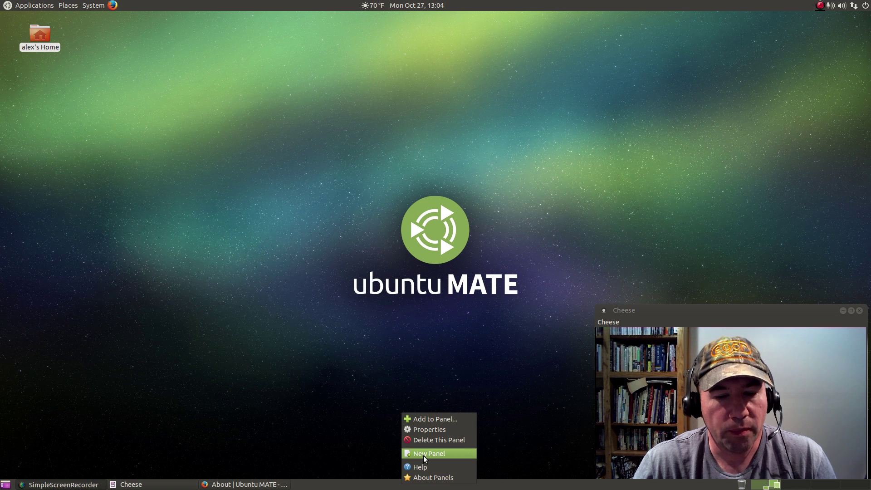
left_click(422, 421)
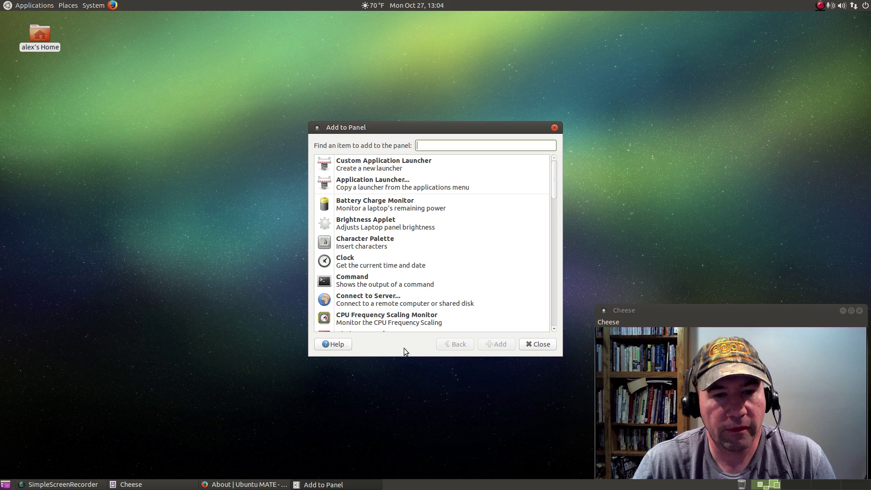
scroll(458, 221, "down", 10)
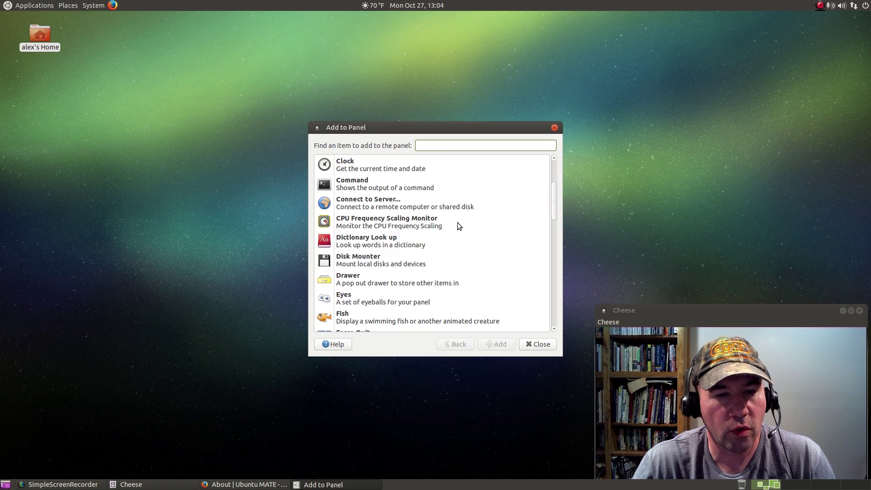
scroll(453, 221, "down", 10)
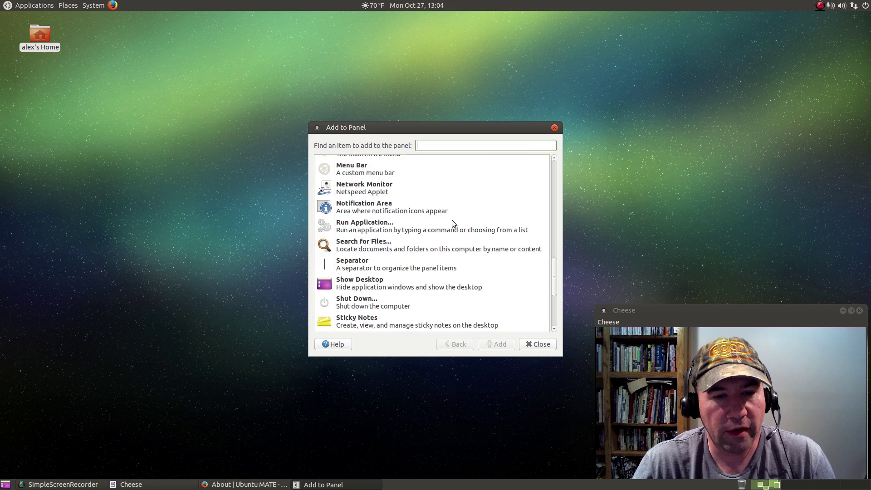
scroll(437, 255, "down", 3)
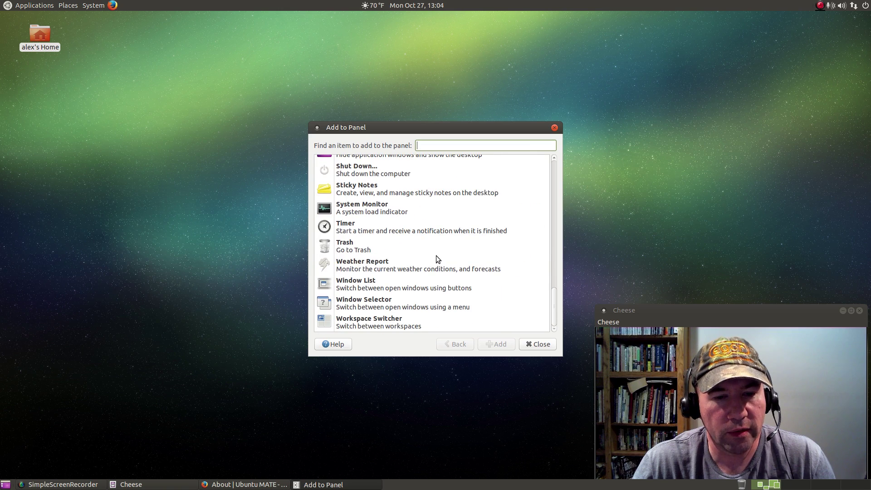
scroll(432, 272, "up", 5)
scroll(446, 224, "up", 5)
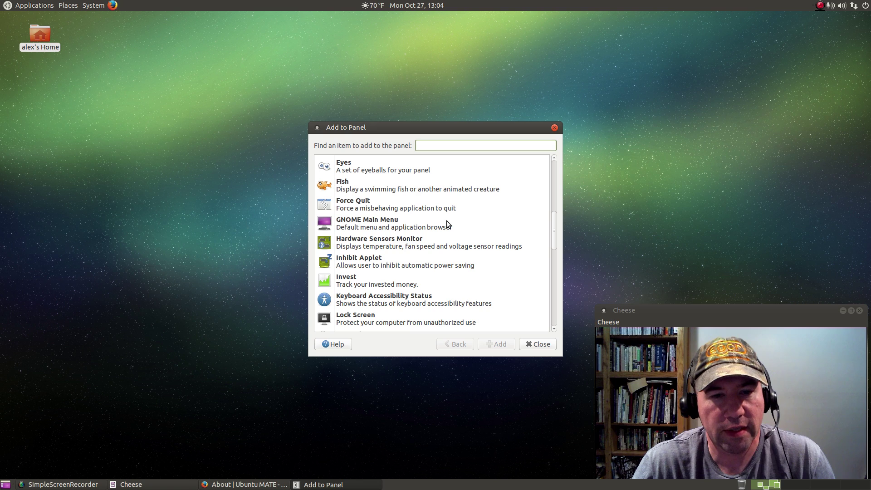
scroll(445, 221, "up", 5)
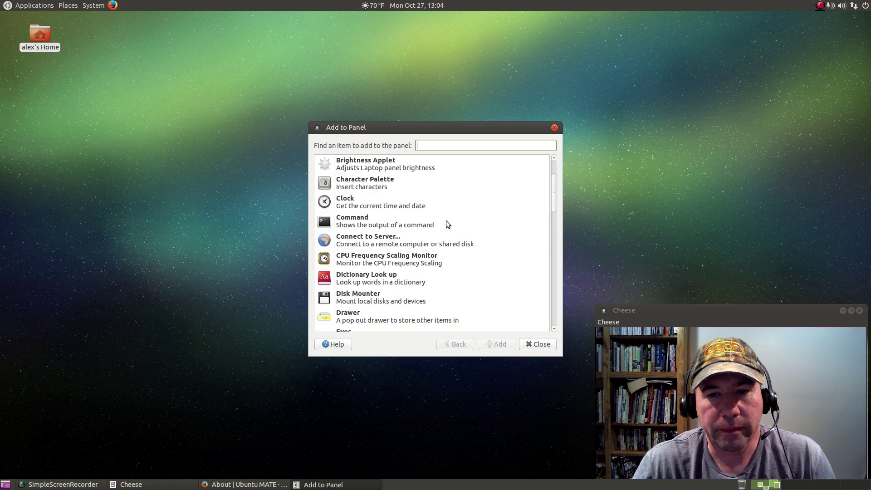
left_click(554, 128)
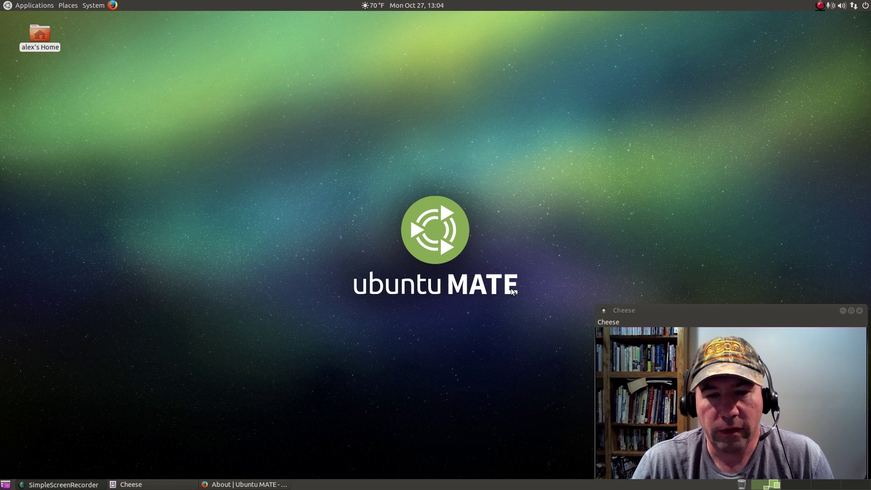
- Open the desktop background settings from the desktop menu and move Appearance Preferences up-left
right_click(229, 200)
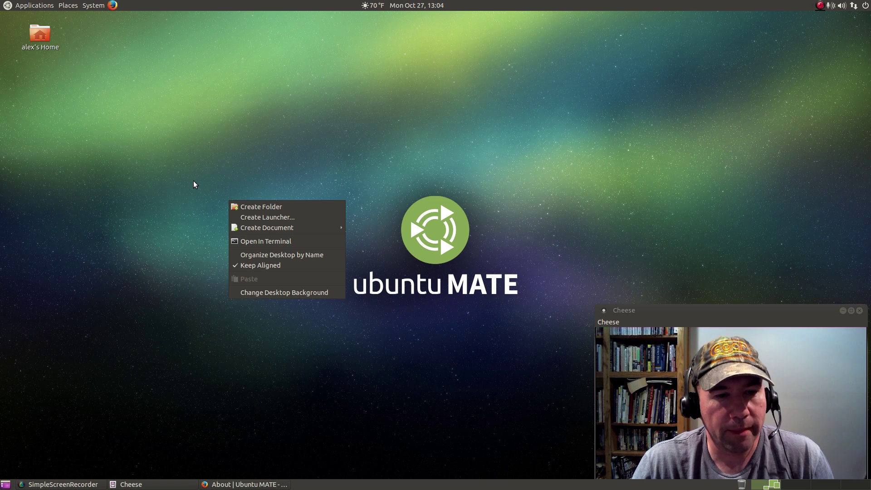
left_click(264, 292)
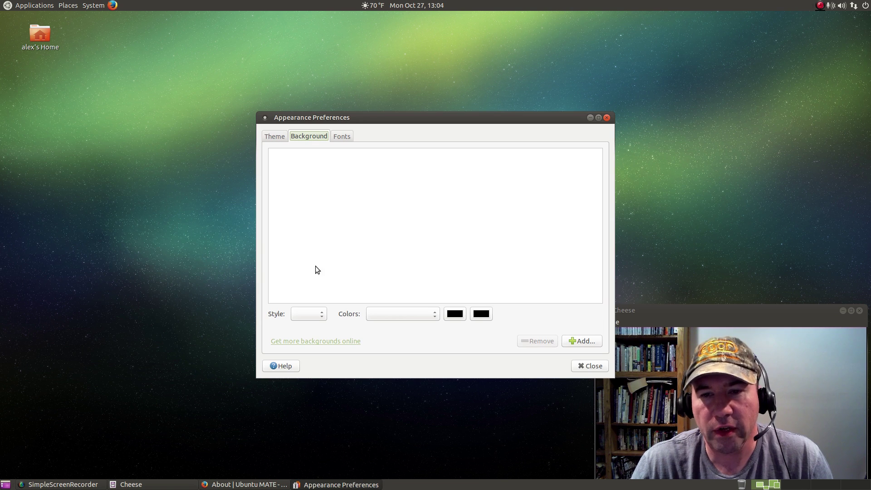
left_click_drag(437, 118, 335, 95)
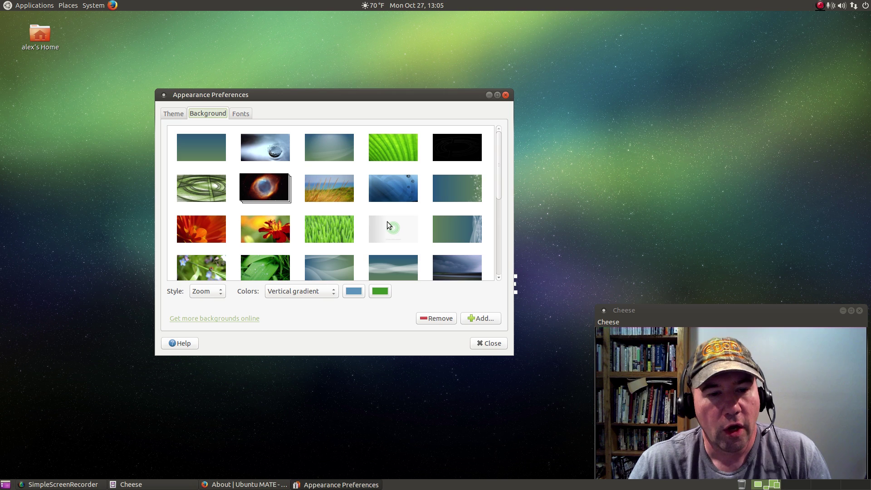
- Browse the wallpaper thumbnails and apply the Cosmos nebula image as the desktop background
scroll(388, 227, "down", 5)
scroll(388, 227, "down", 4)
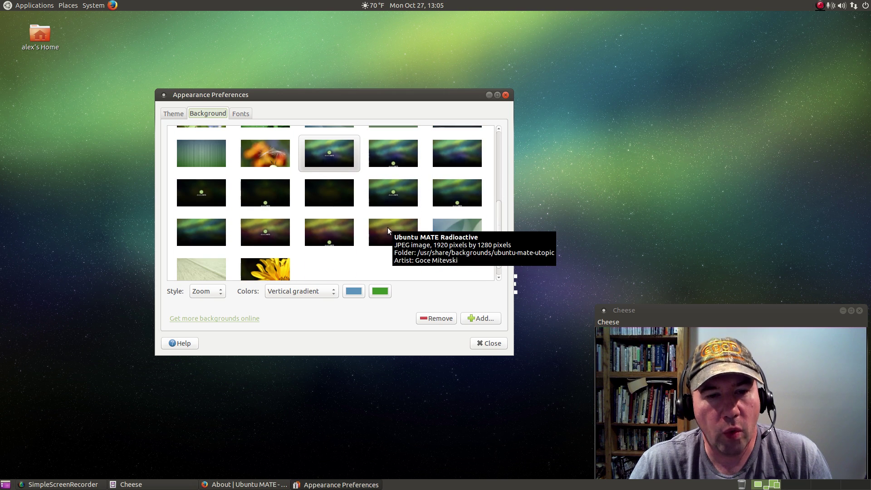
scroll(336, 250, "up", 8)
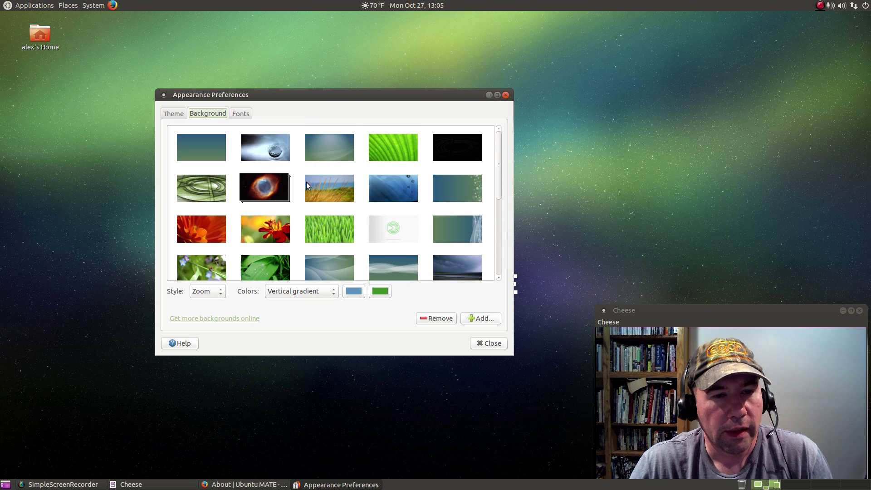
left_click(266, 188)
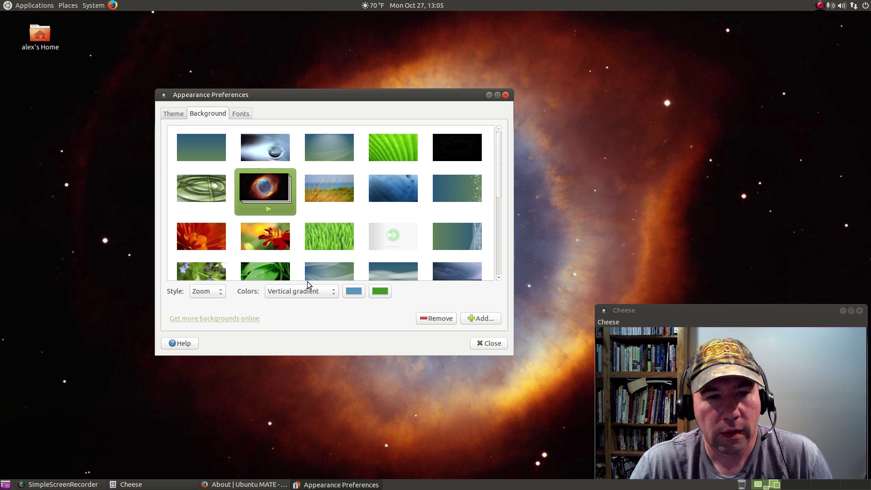
mouse_move(269, 214)
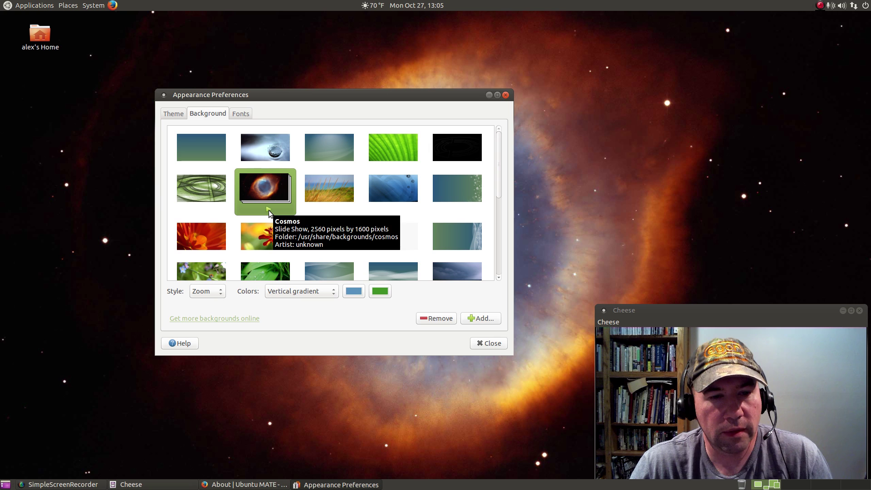
mouse_move(323, 234)
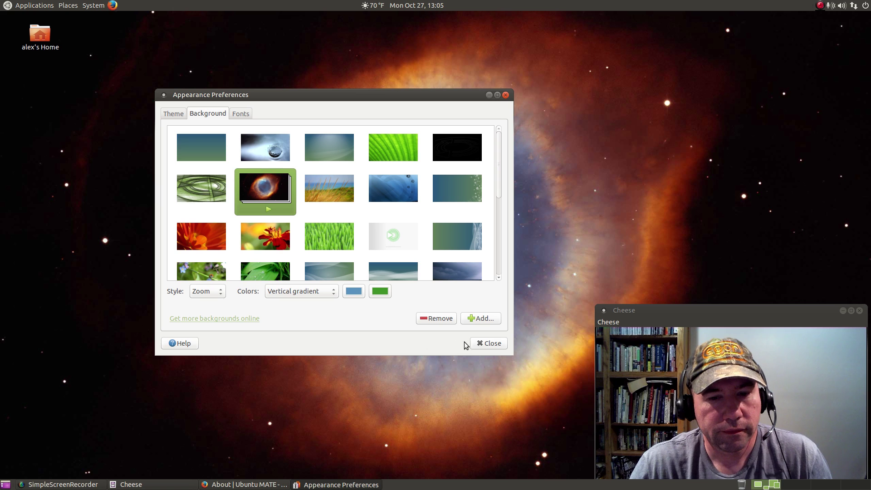
- Check the Fonts tab, then browse the installed themes from AlaDelta to TraditionalOkTest
left_click(237, 114)
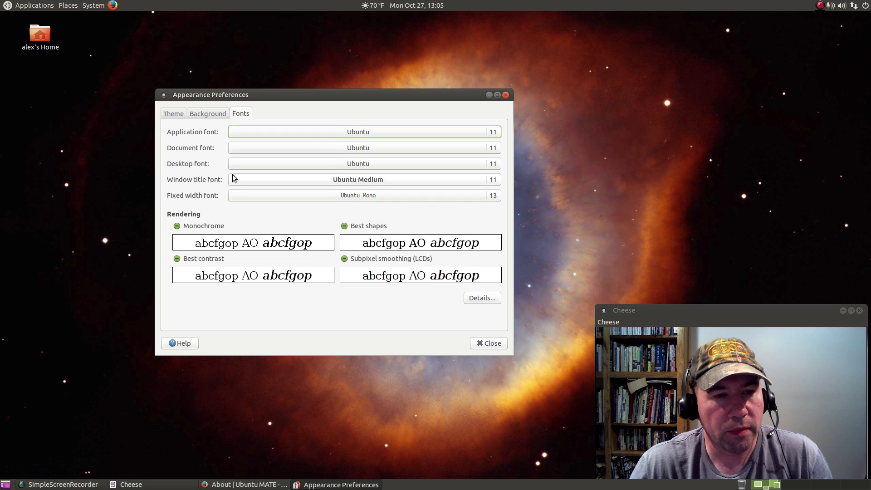
left_click(209, 114)
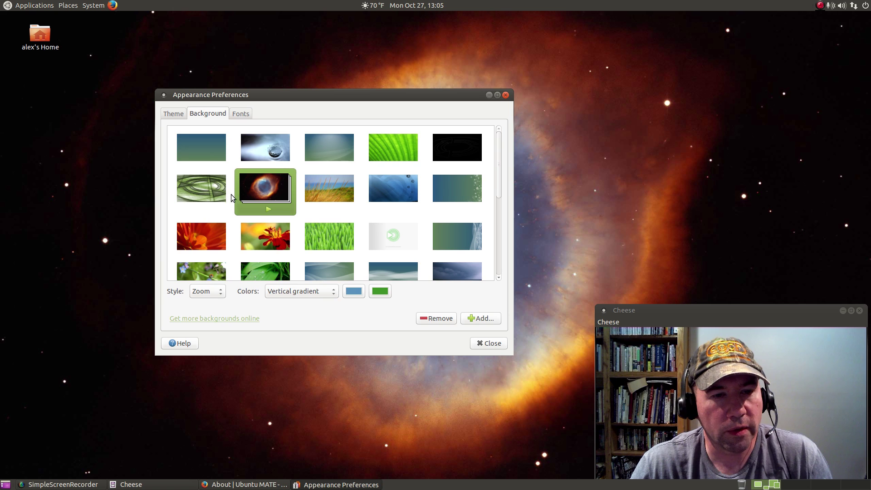
left_click(181, 117)
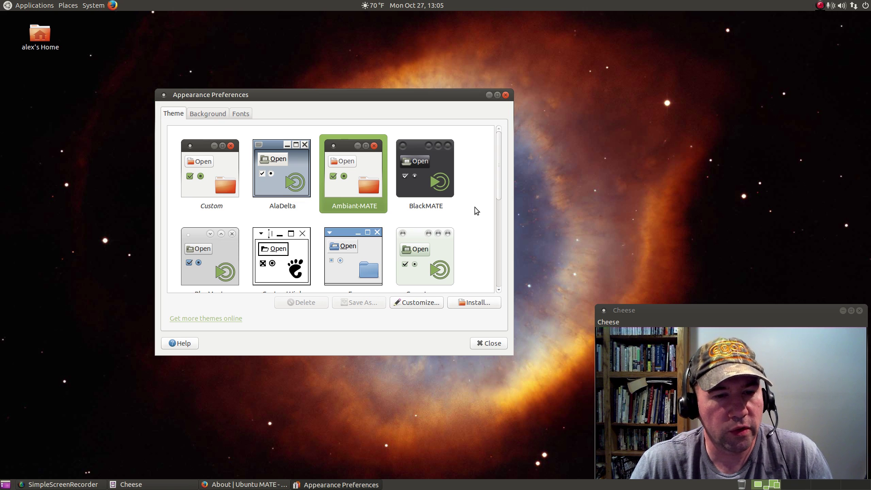
scroll(472, 206, "down", 3)
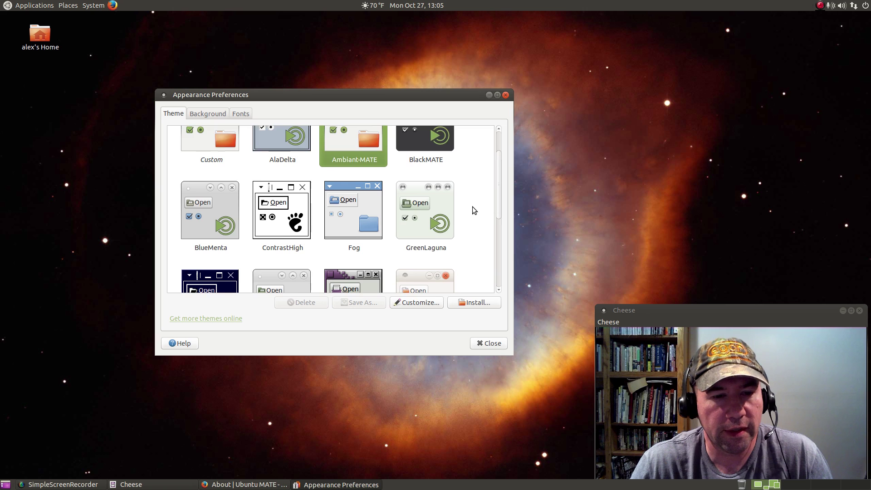
scroll(470, 210, "down", 3)
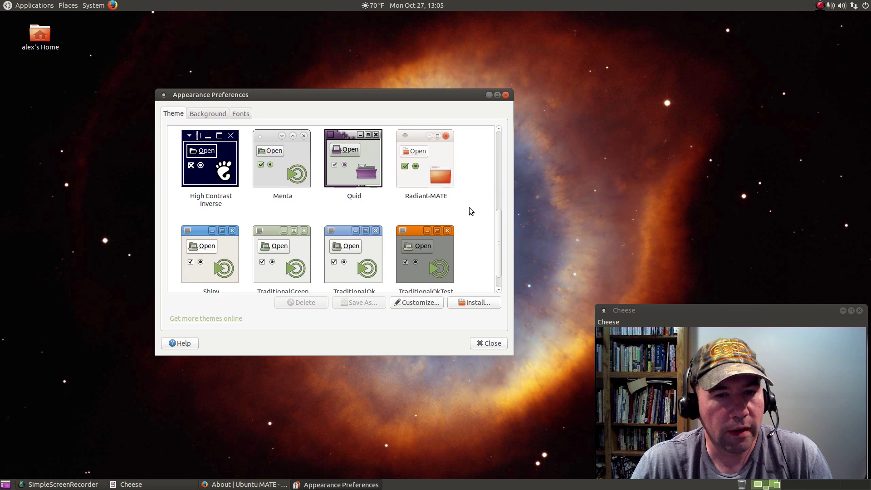
scroll(470, 211, "down", 1)
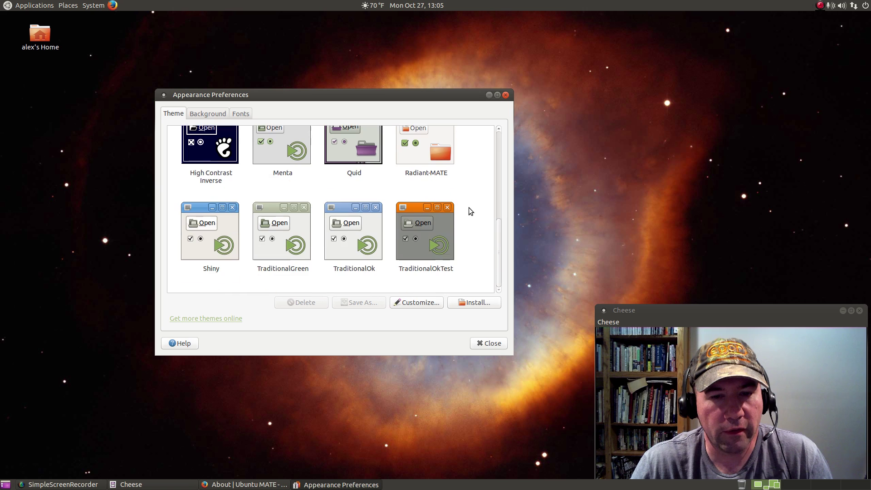
scroll(470, 207, "up", 7)
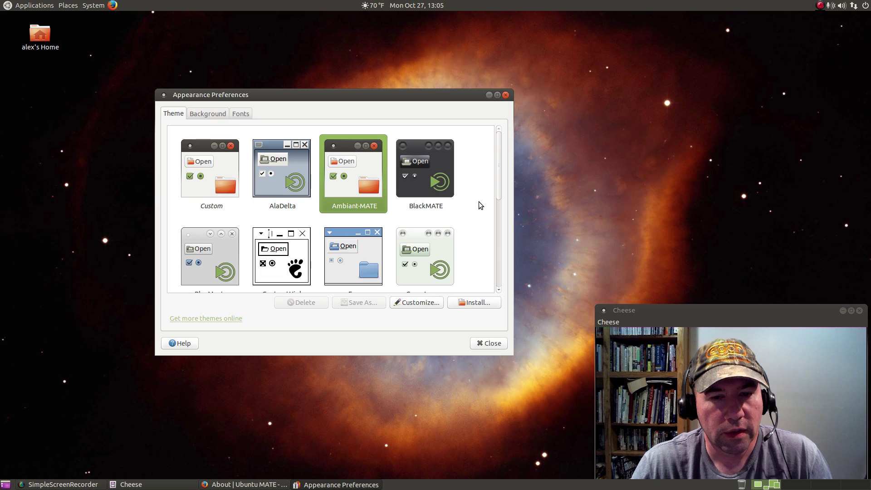
scroll(478, 202, "down", 7)
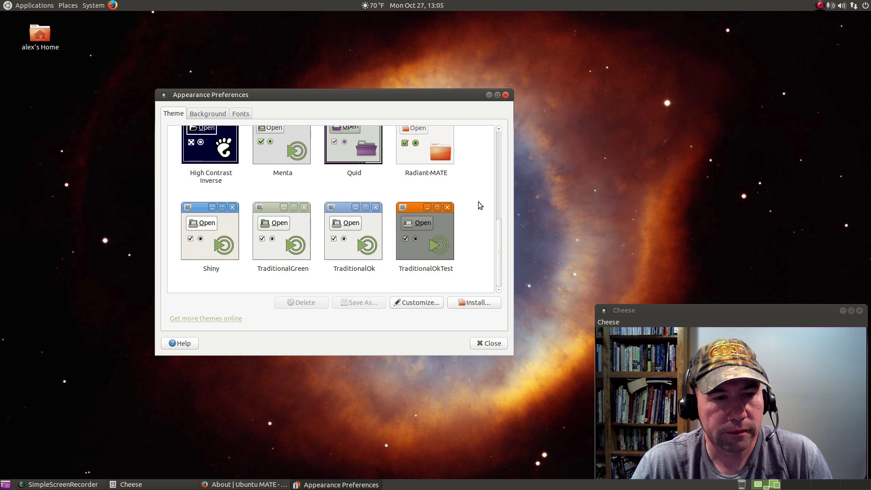
scroll(478, 201, "up", 7)
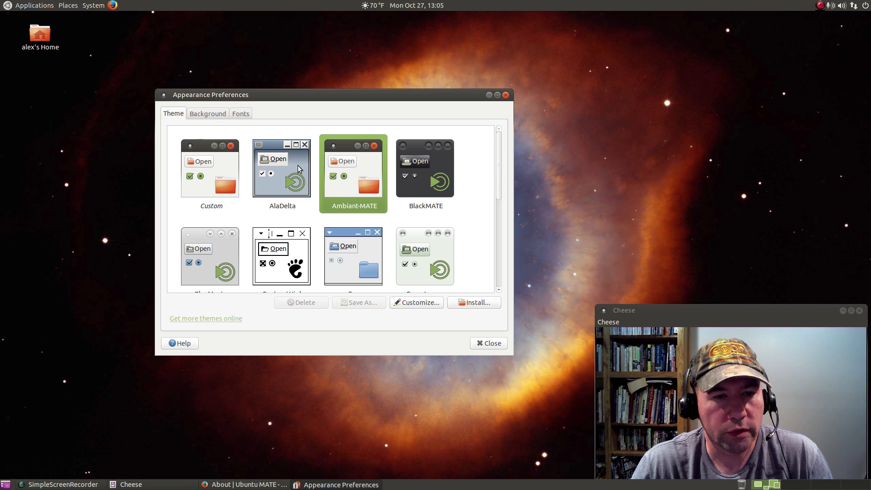
- Try the dark BlackMATE theme, then apply the light GreenLaguna theme instead
left_click(439, 181)
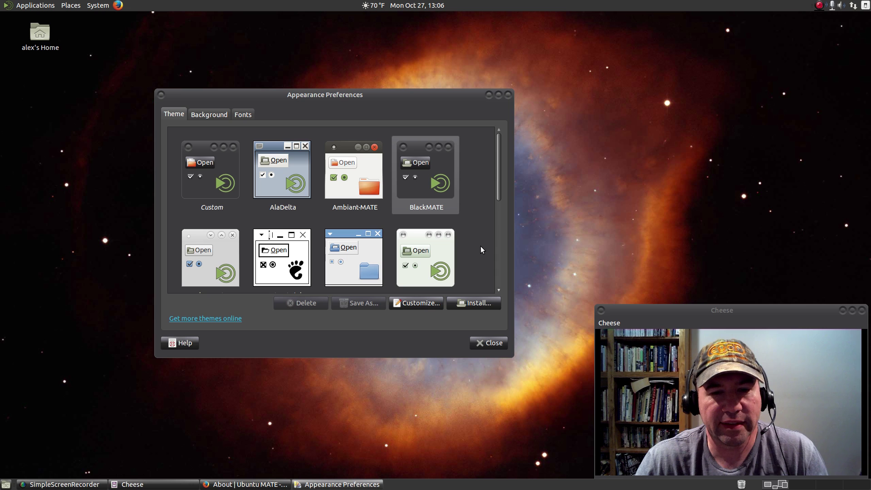
key("Down")
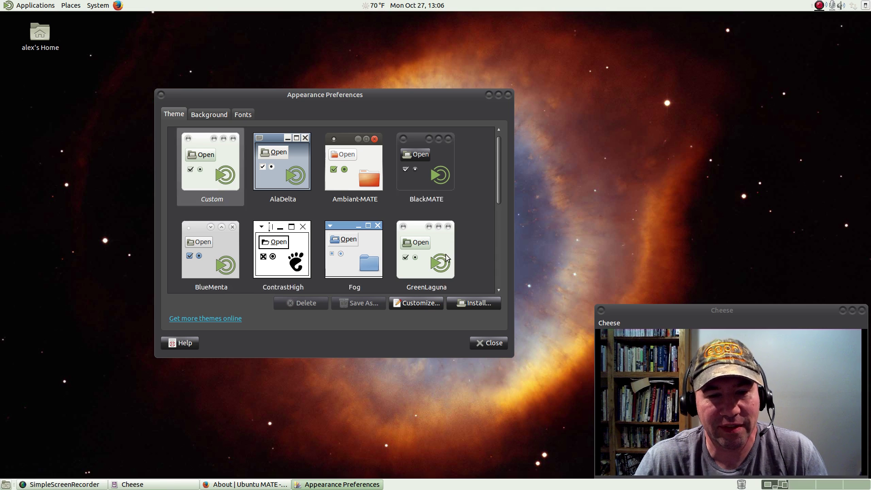
scroll(484, 247, "down", 5)
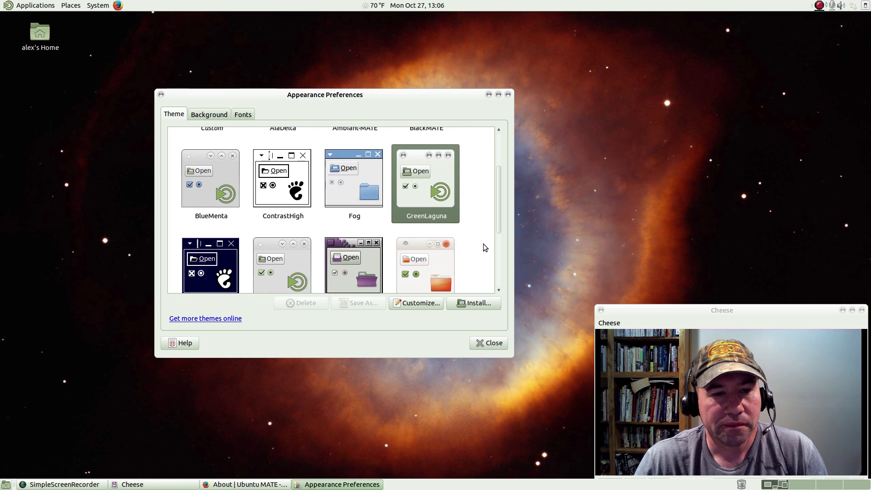
scroll(482, 248, "up", 1)
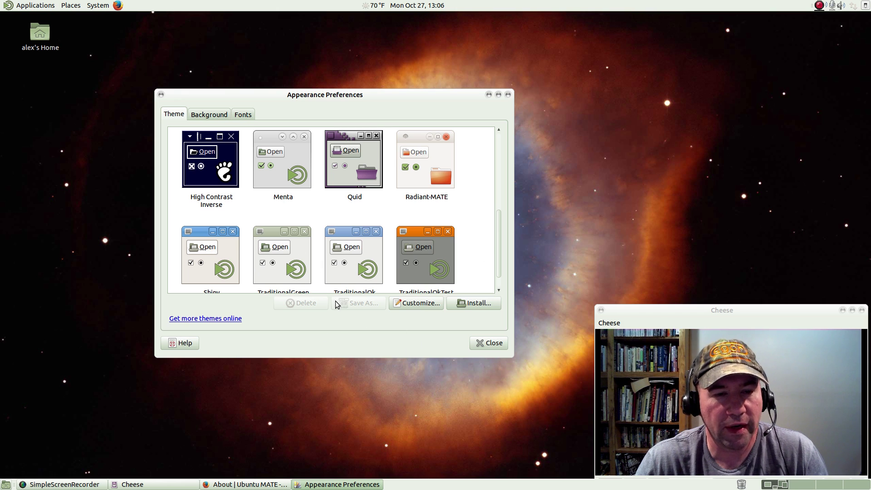
scroll(478, 195, "up", 8)
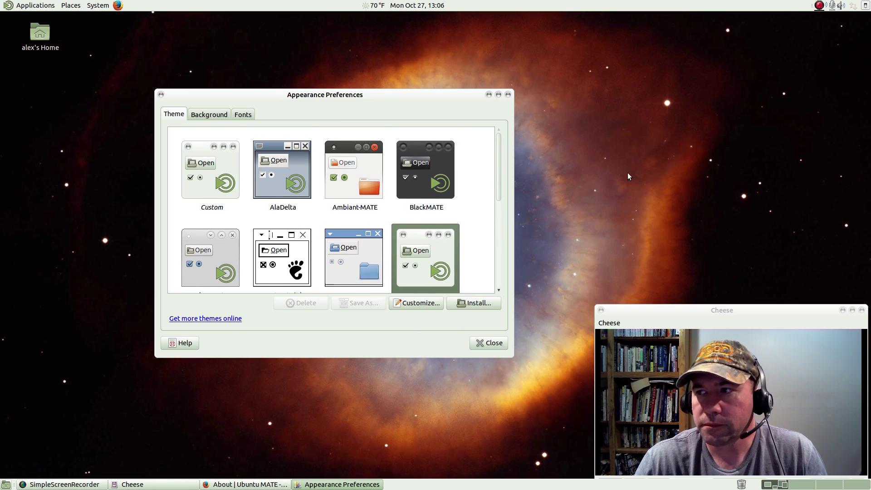
- In a new Firefox tab, search Google for 'gnome look' and open the GNOME-Look.org result
left_click(245, 484)
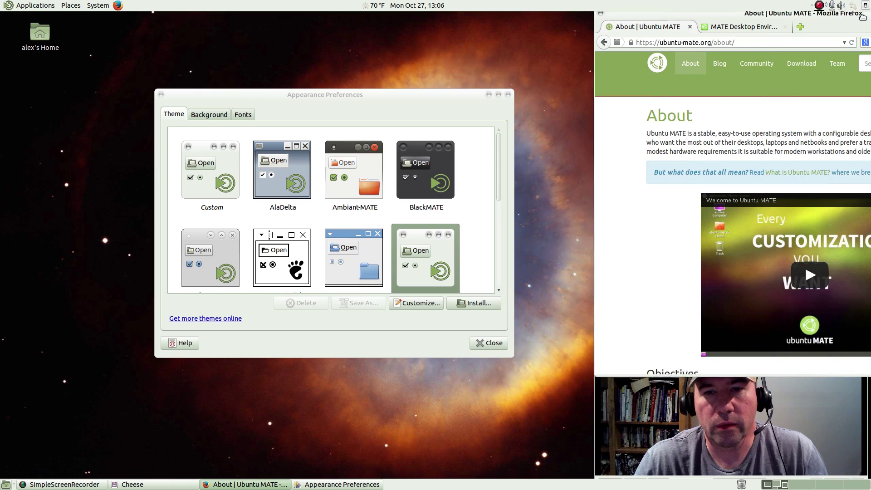
left_click_drag(812, 25, 441, 47)
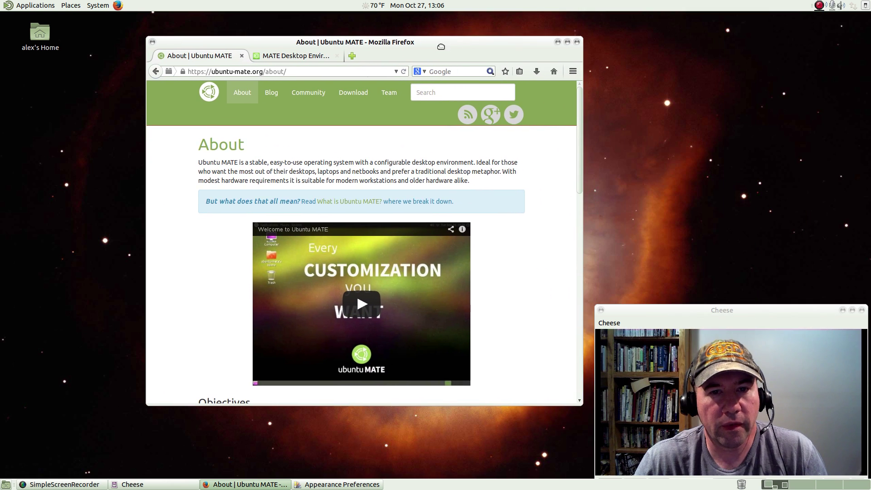
left_click(352, 55)
left_click(405, 132)
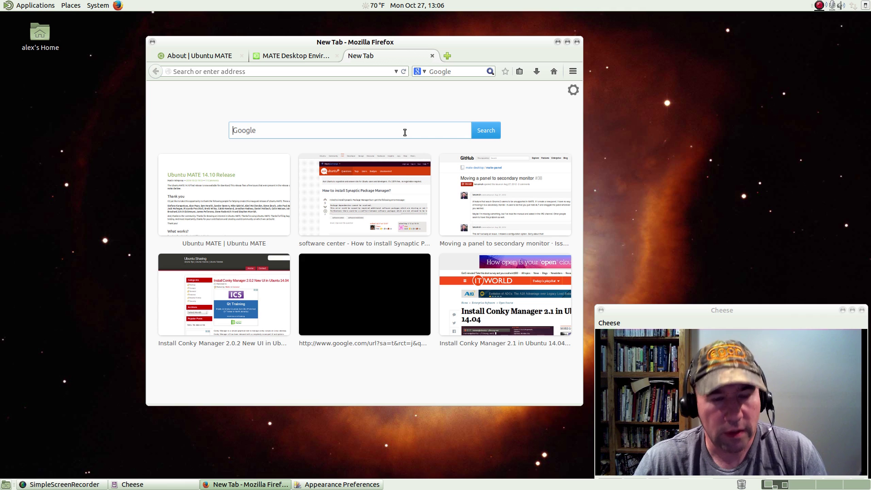
type("gnome look")
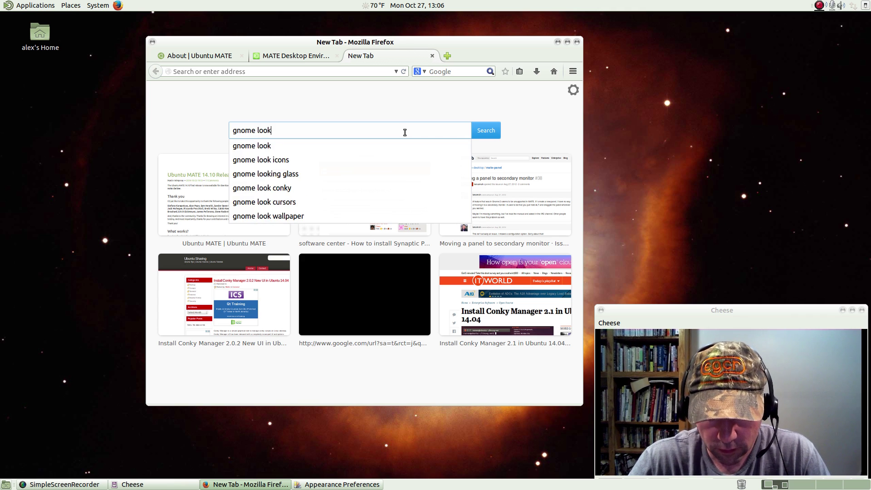
key("Return")
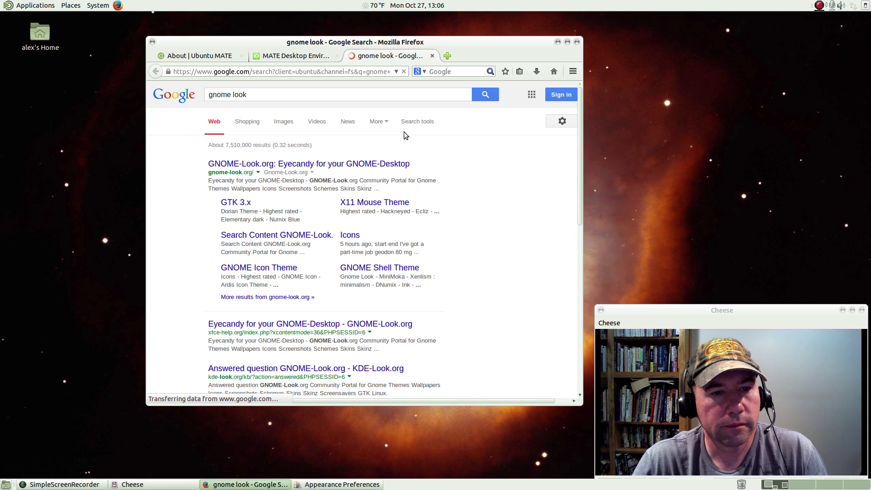
left_click(308, 164)
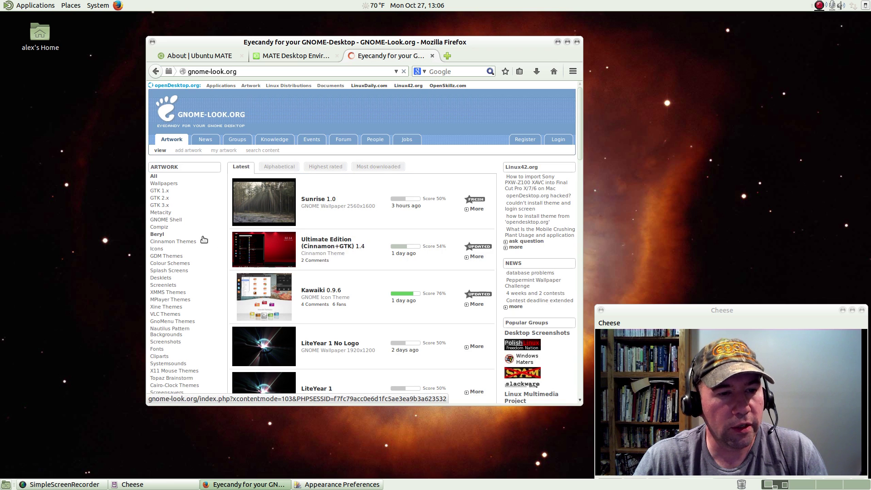
- Show the GTK 2.x category on GNOME-Look.org and scroll through its theme listings
left_click(163, 198)
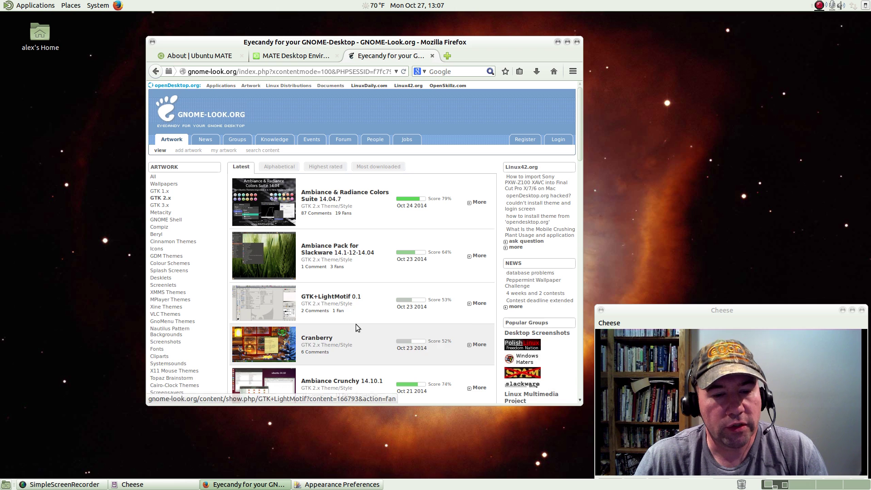
scroll(398, 304, "down", 9)
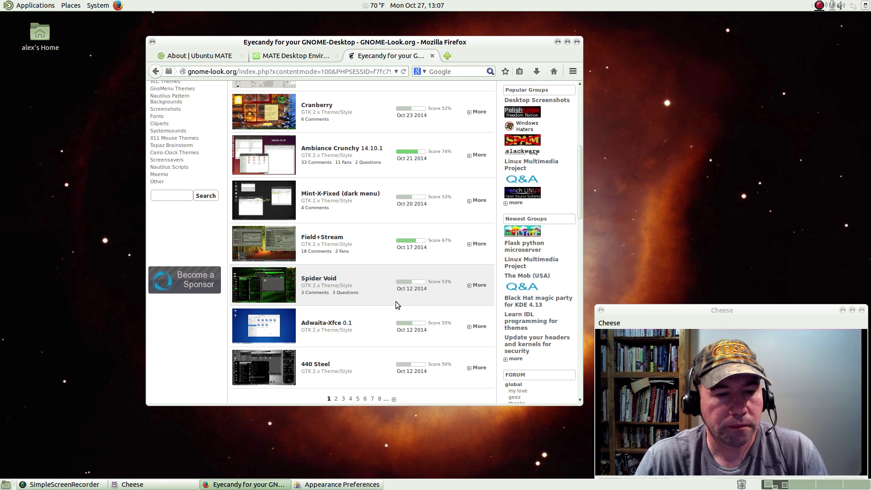
scroll(394, 301, "down", 3)
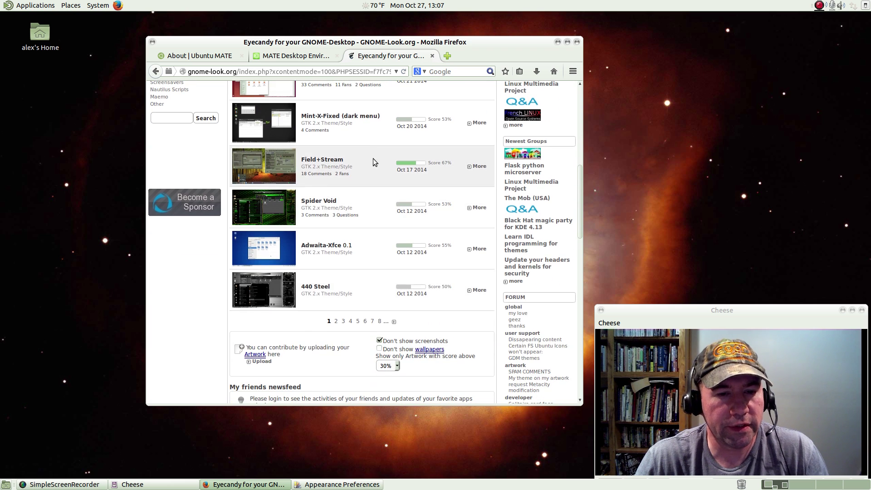
scroll(358, 304, "up", 9)
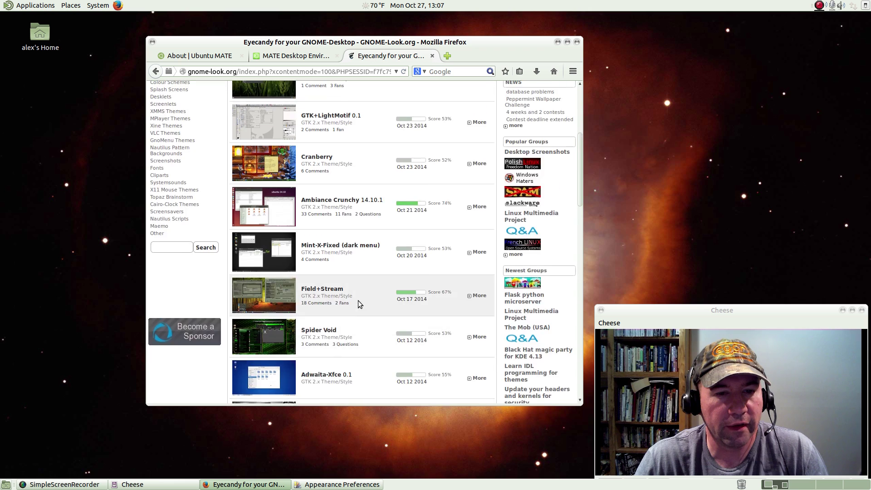
scroll(372, 221, "up", 3)
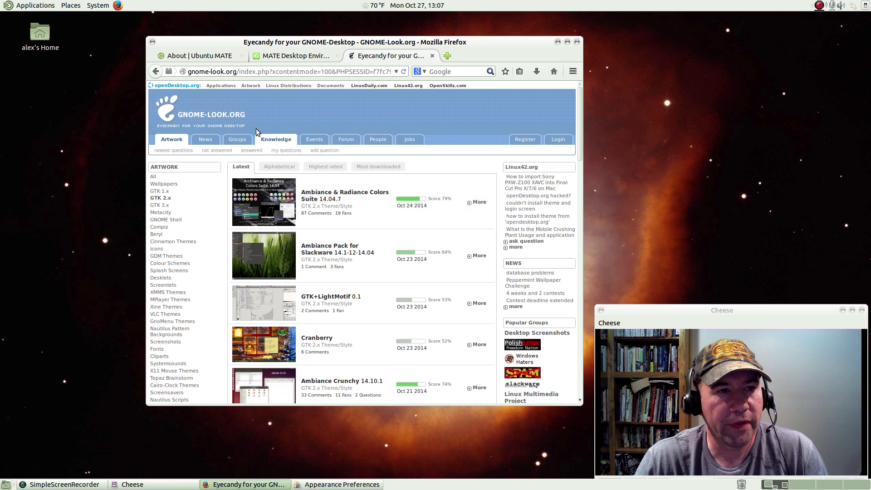
- Close Firefox with all three tabs, then close the Appearance Preferences window
left_click(577, 42)
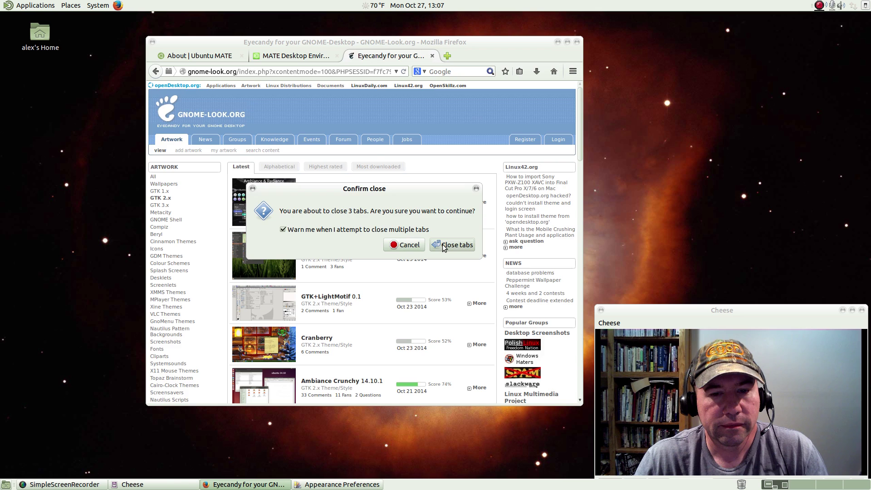
left_click(444, 247)
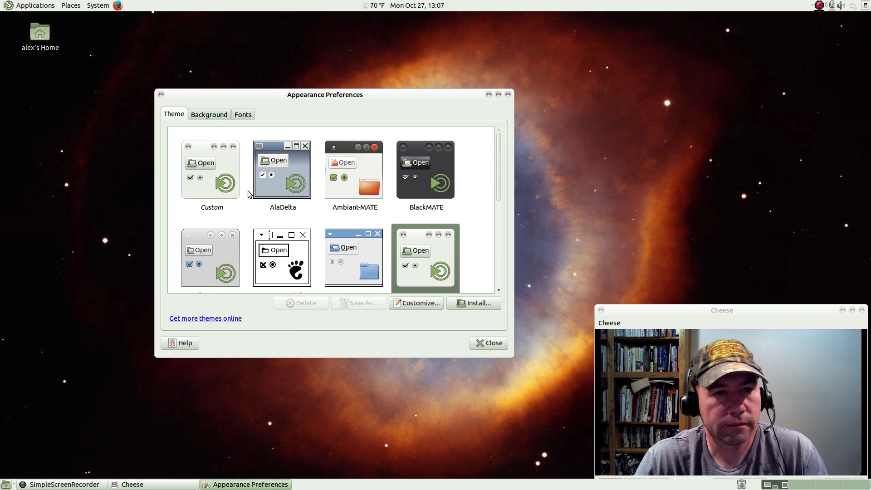
left_click(476, 344)
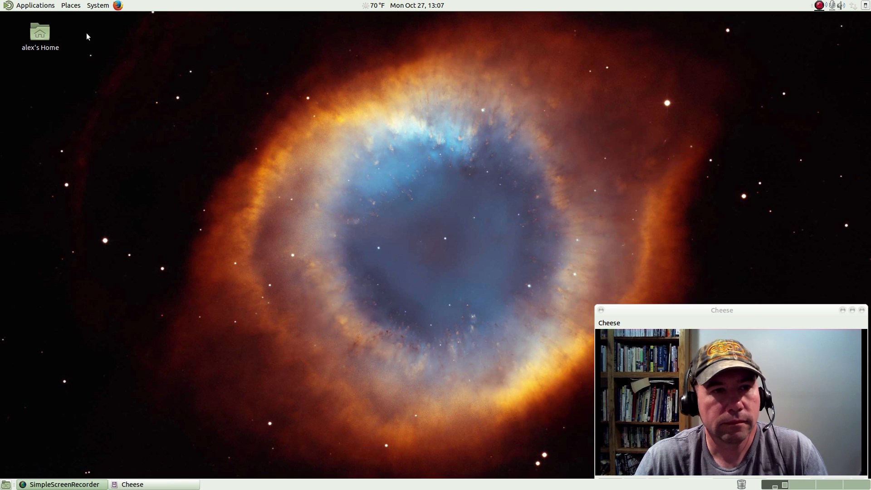
- Reopen Appearance Preferences from System > Preferences and close it again
left_click(96, 7)
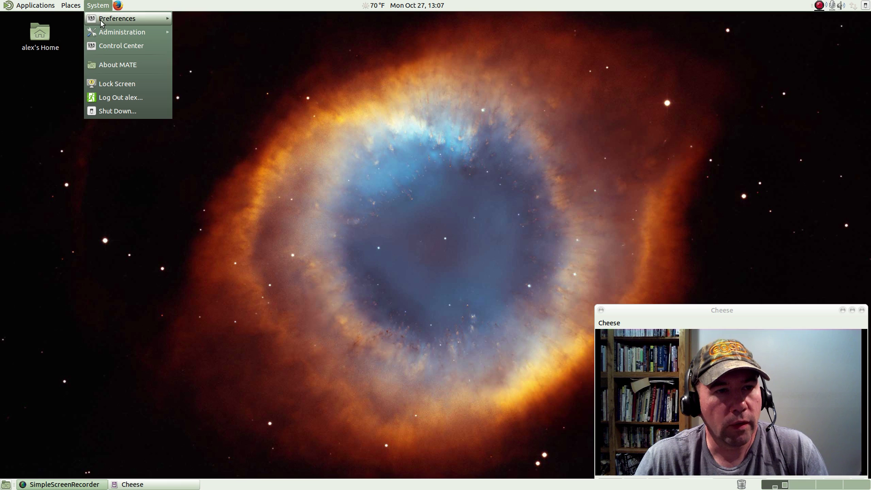
mouse_move(101, 22)
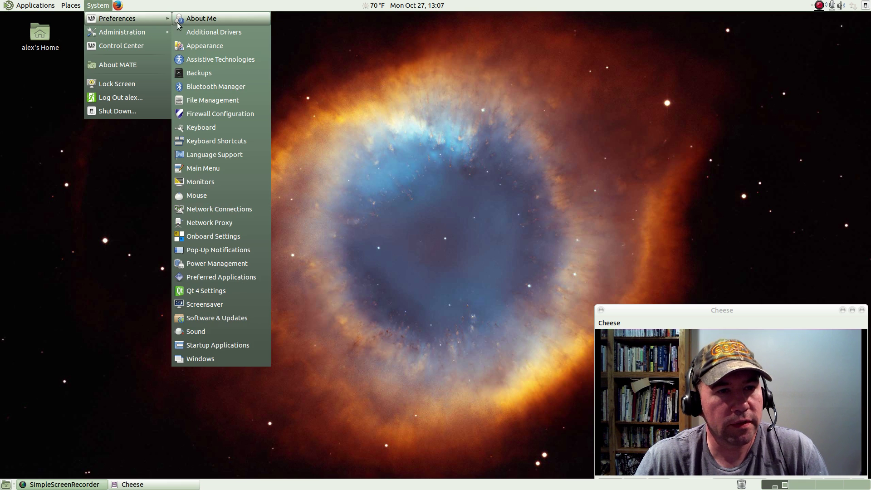
left_click(186, 45)
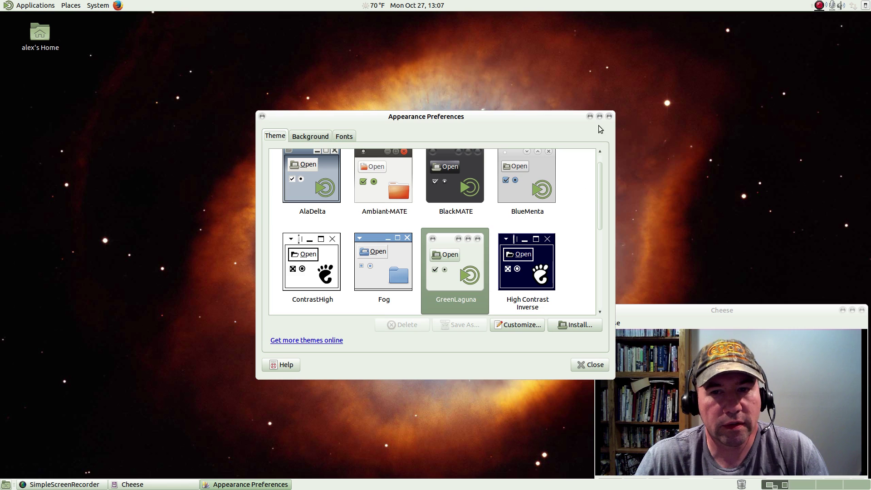
left_click(609, 117)
left_click(95, 6)
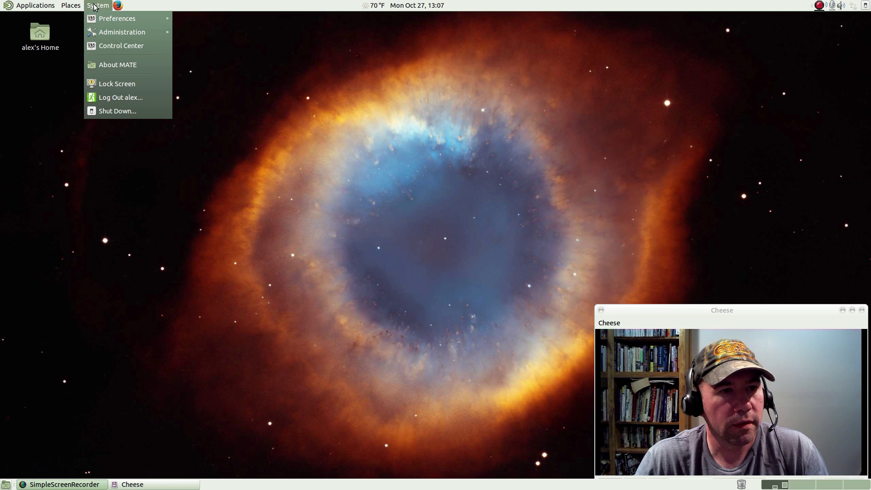
- Launch the Control Center and view the Windows preferences' General, Behaviour and Placement tabs before closing them
left_click(97, 48)
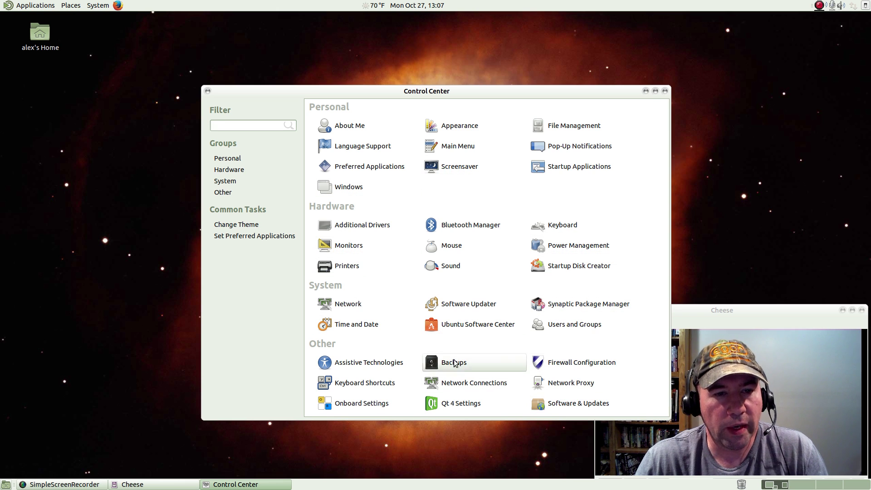
left_click(348, 184)
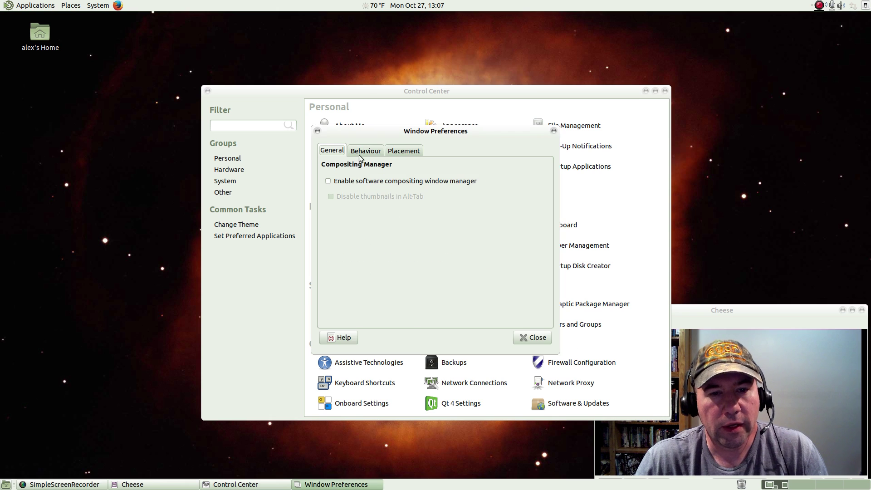
left_click(361, 153)
left_click(401, 151)
left_click(334, 153)
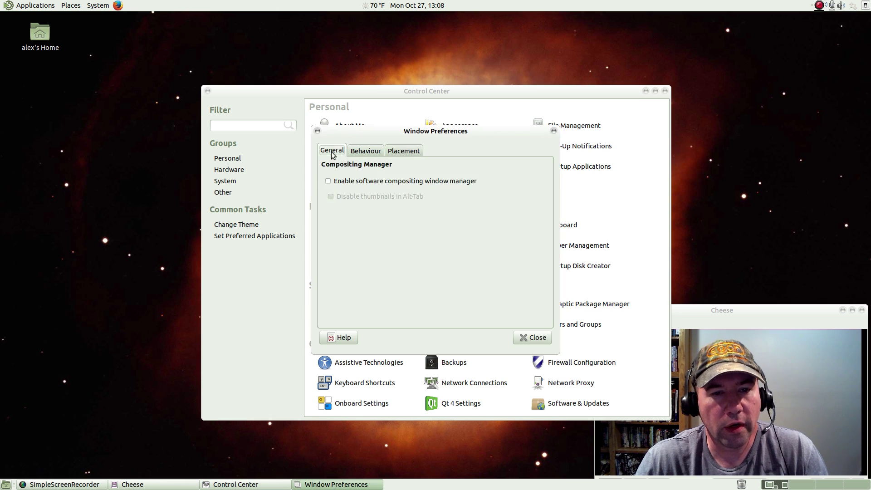
left_click(554, 132)
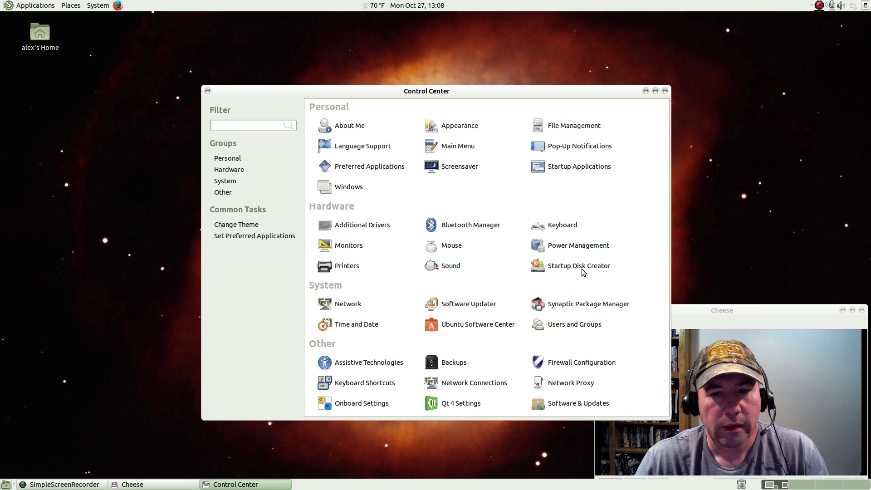
- Close the Control Center window with Alt+F4
key("alt+F4")
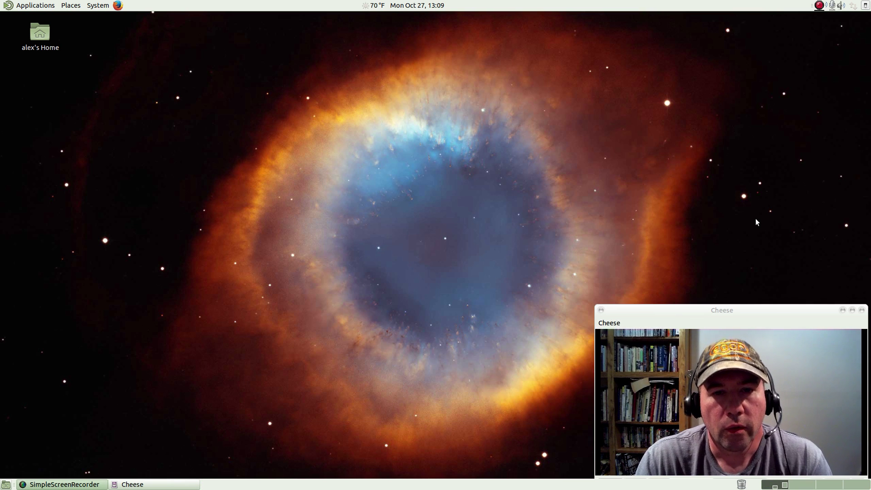